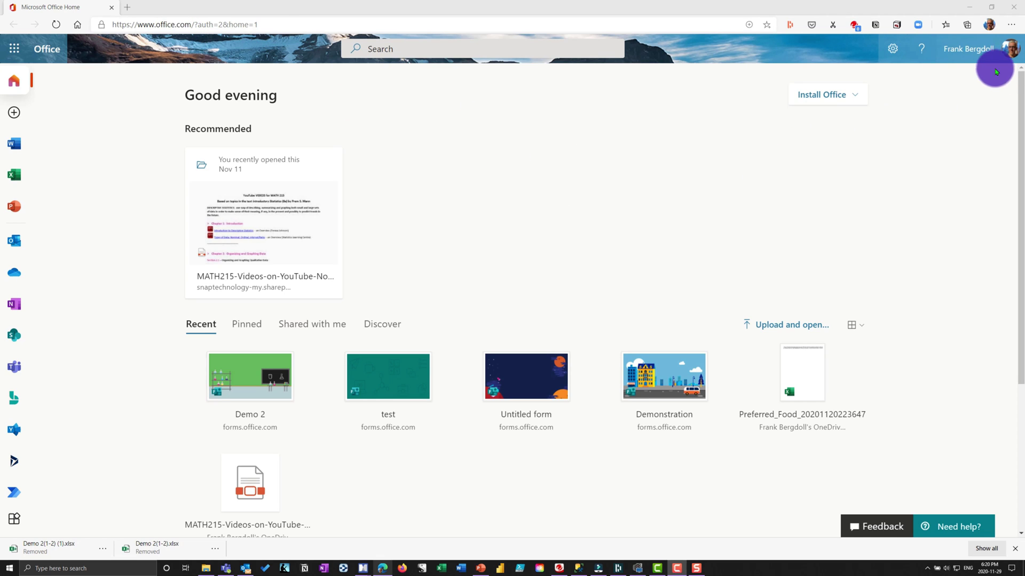
Browse the full Microsoft 365 app list, then launch Admin from the app launcher.
left_click(13, 49)
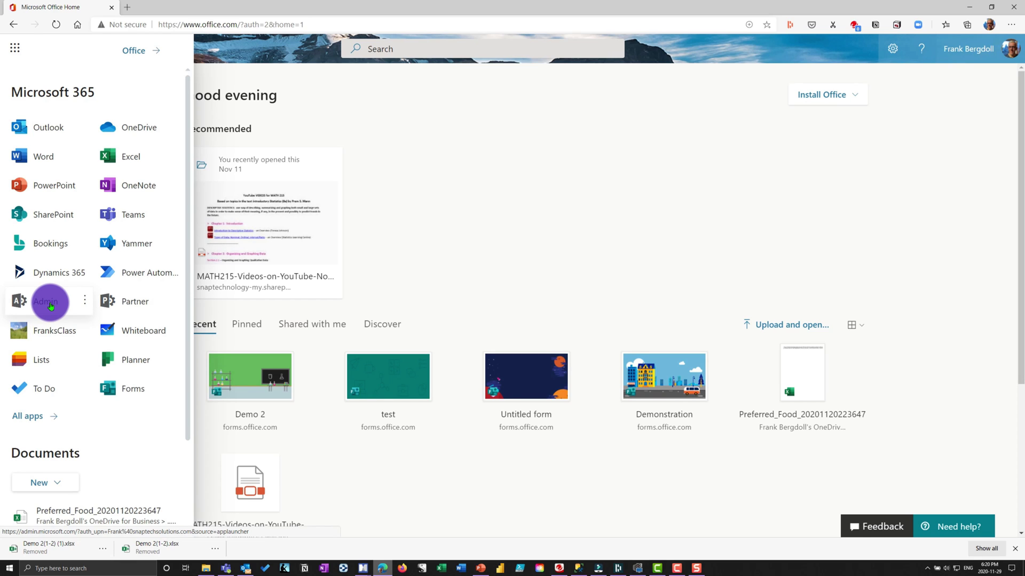
left_click(32, 417)
scroll(106, 256, "down", 10)
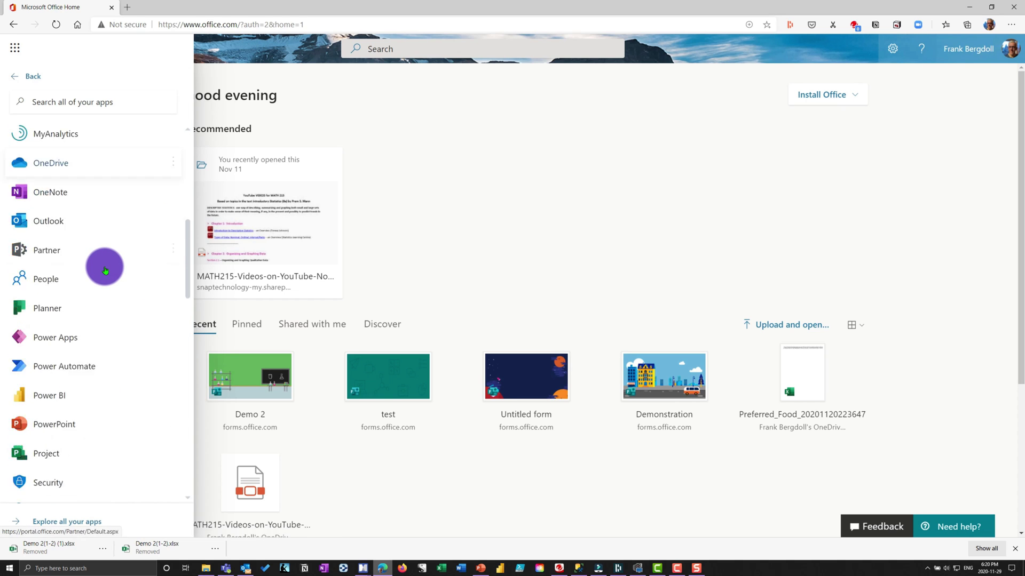
scroll(103, 273, "down", 4)
scroll(103, 273, "up", 14)
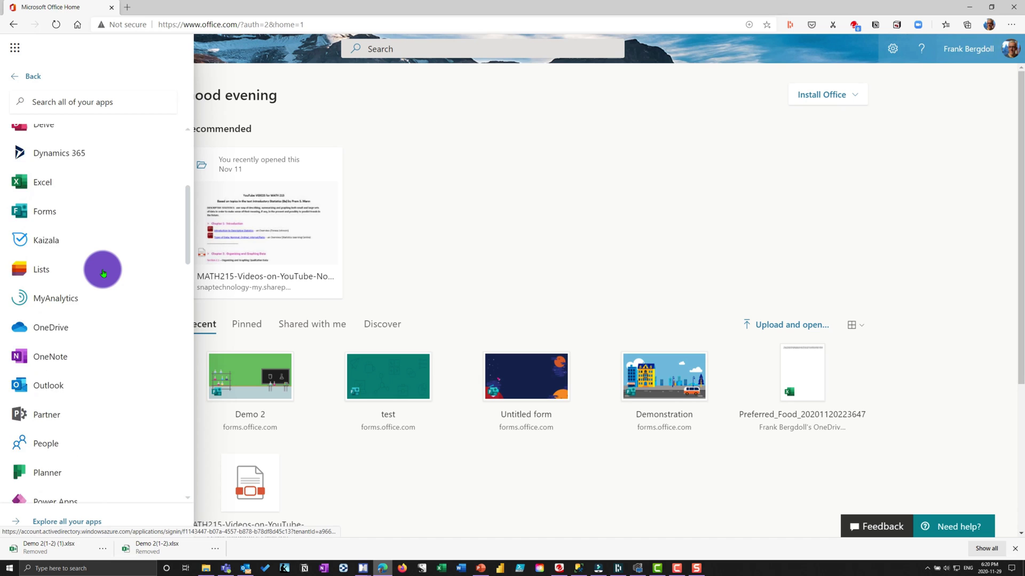
left_click(16, 77)
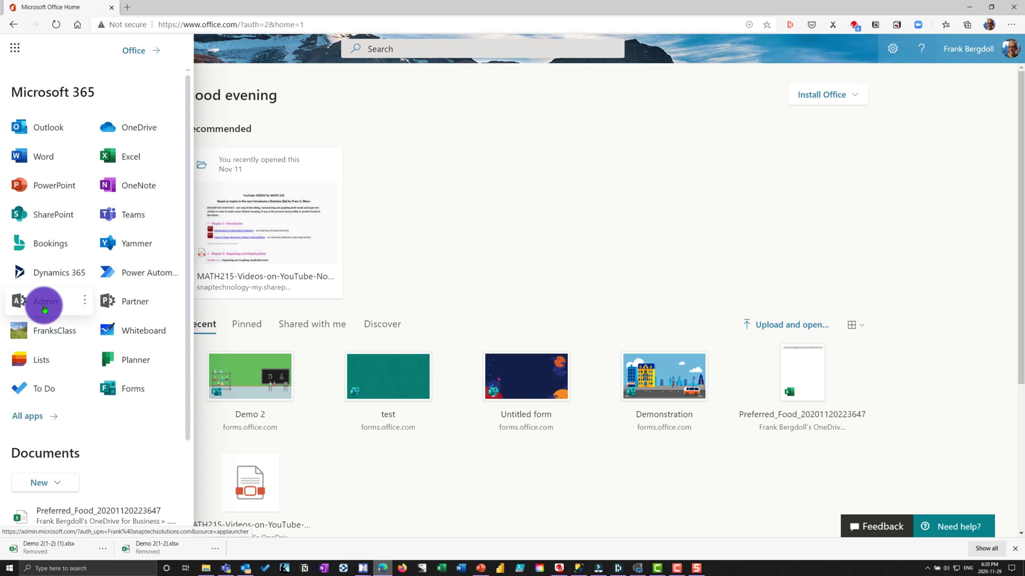
left_click(37, 303)
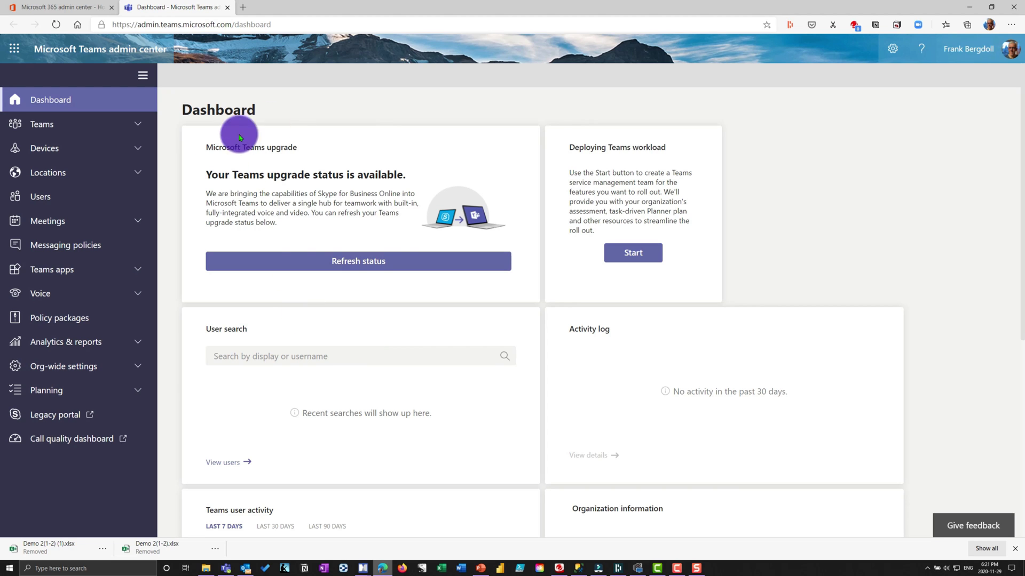
Refresh the Teams upgrade status and expand the Teams section in the navigation.
left_click(337, 261)
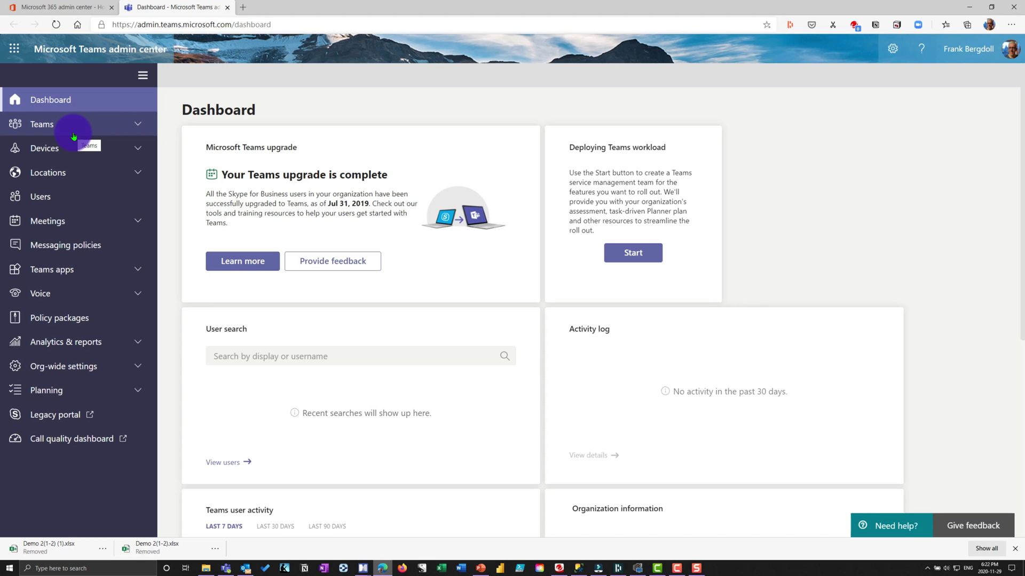
left_click(137, 125)
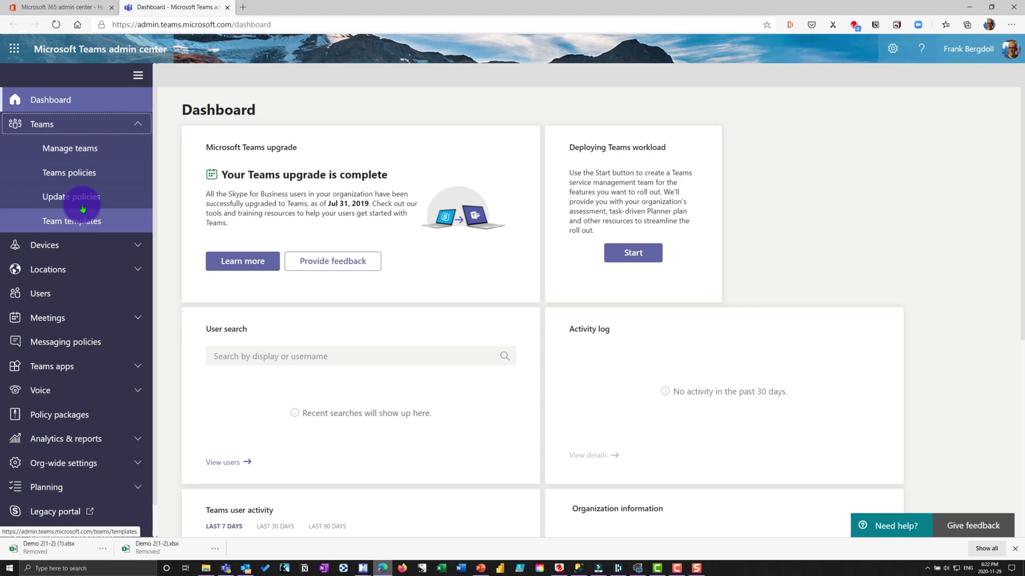
Open the Tech Class team from Manage teams and review its Channels and Settings tabs.
left_click(87, 150)
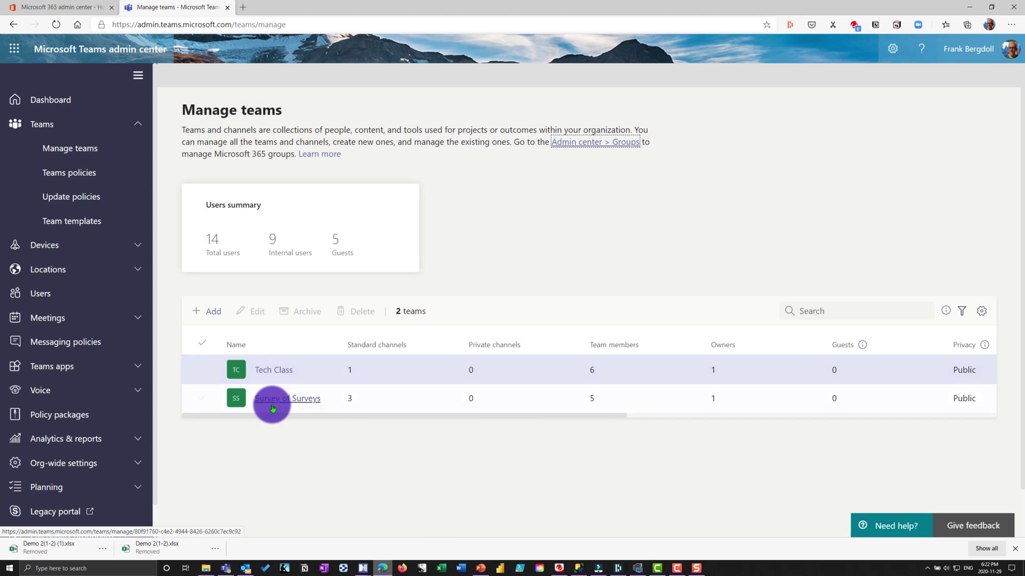
left_click(261, 367)
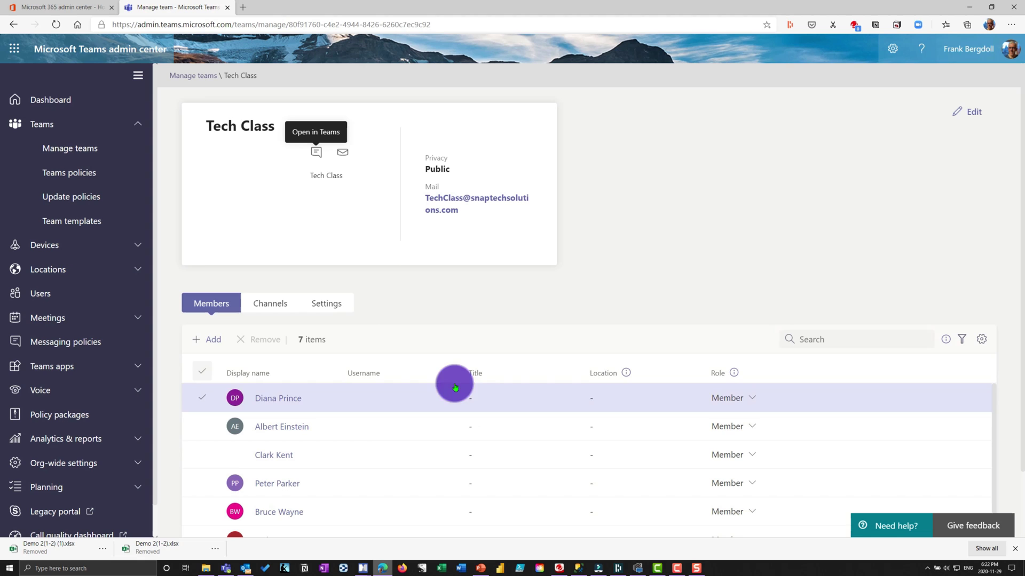
left_click(276, 302)
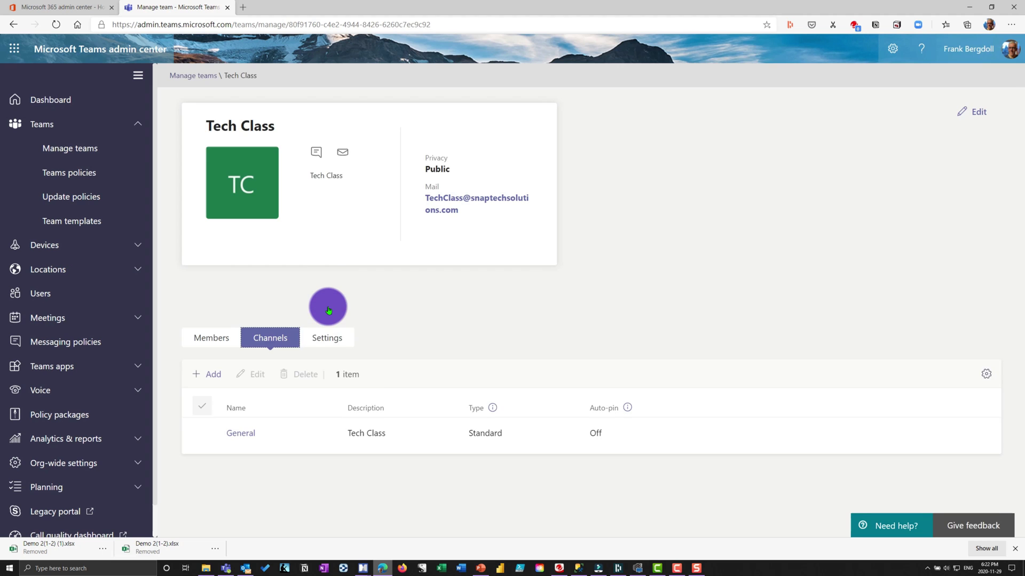
left_click(335, 335)
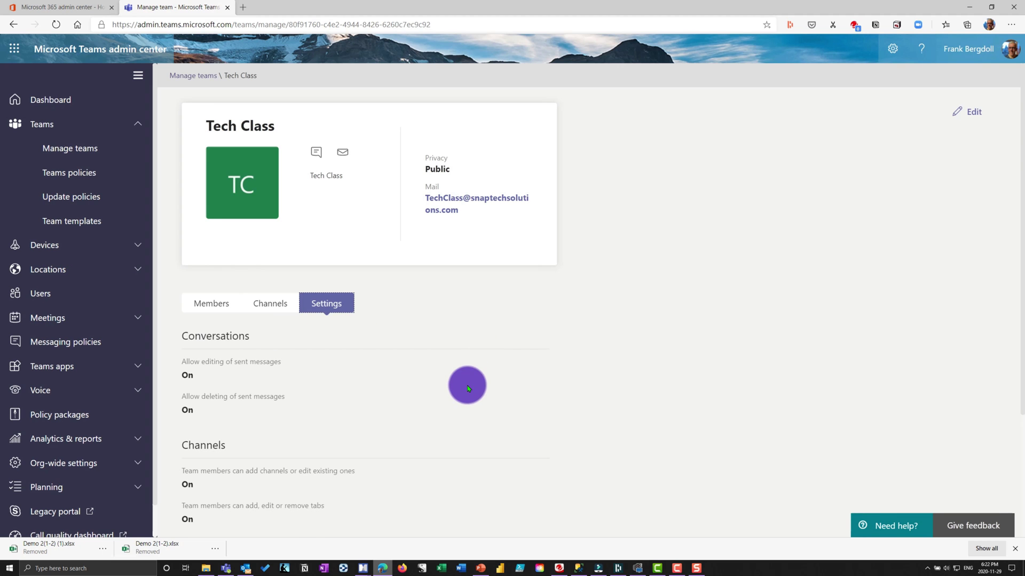
scroll(466, 385, "down", 3)
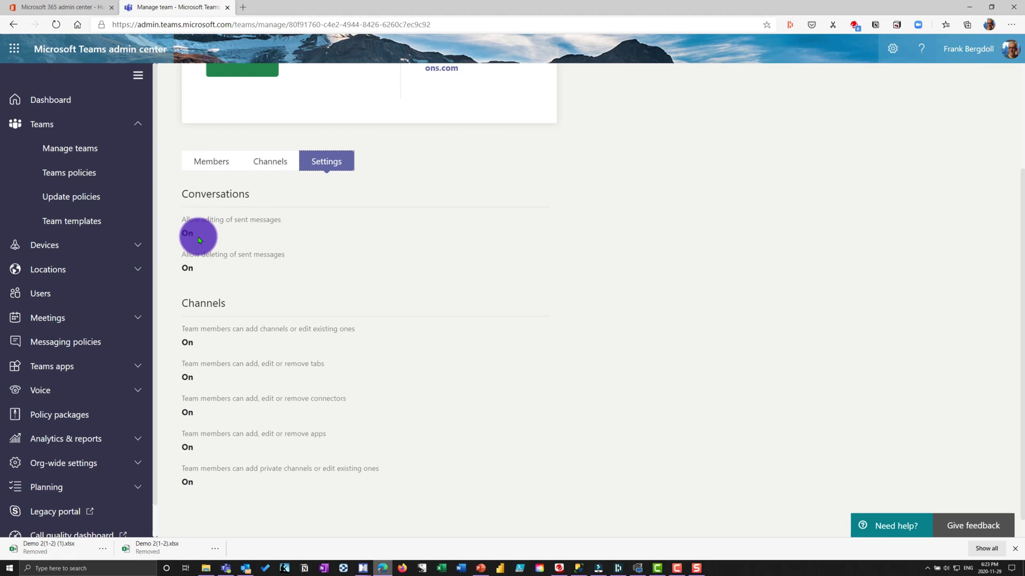
scroll(299, 277, "up", 3)
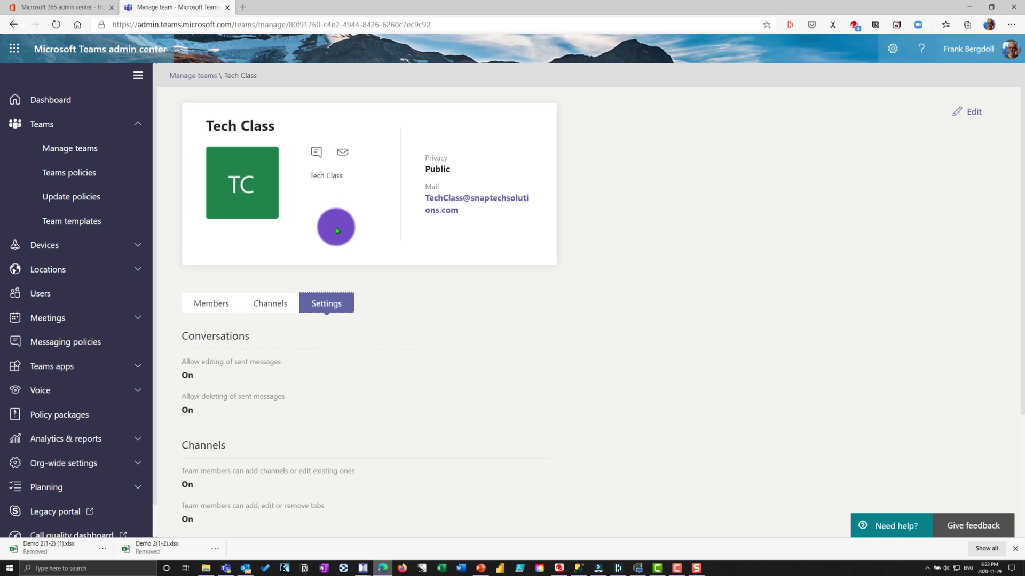
Inspect the Global Teams policy and group policy assignments, then go to Update policies.
left_click(62, 173)
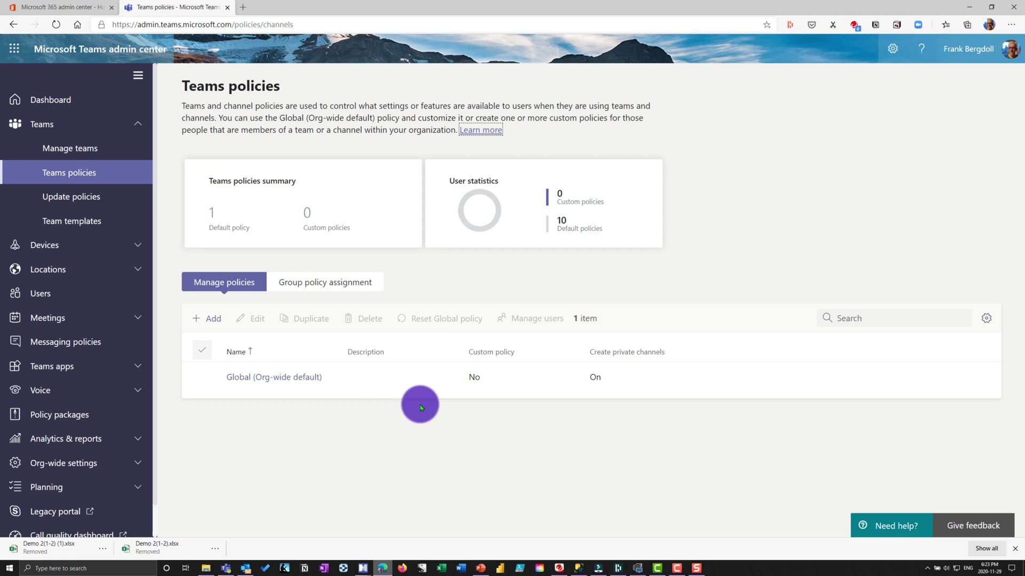
left_click(238, 383)
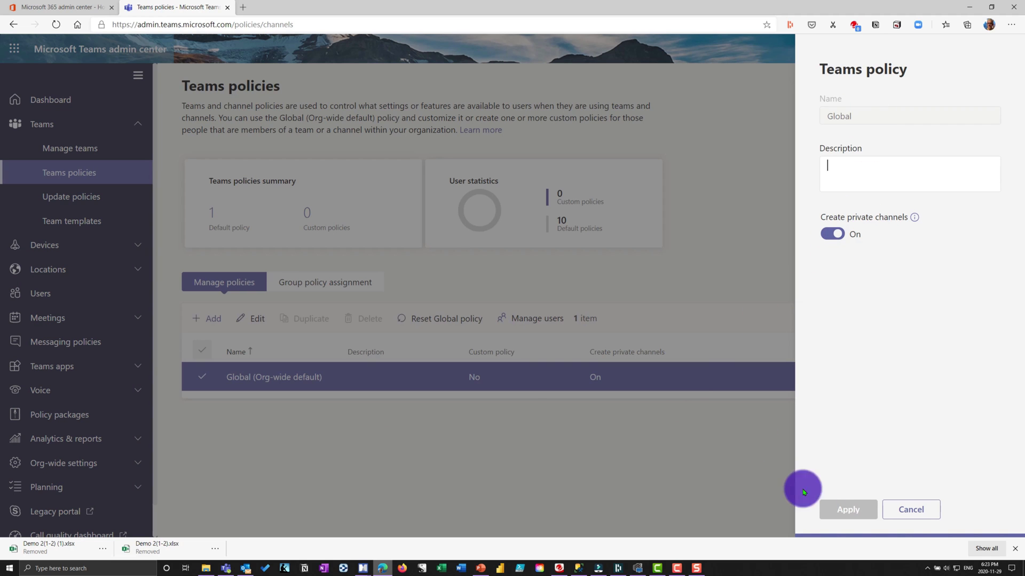
left_click(892, 511)
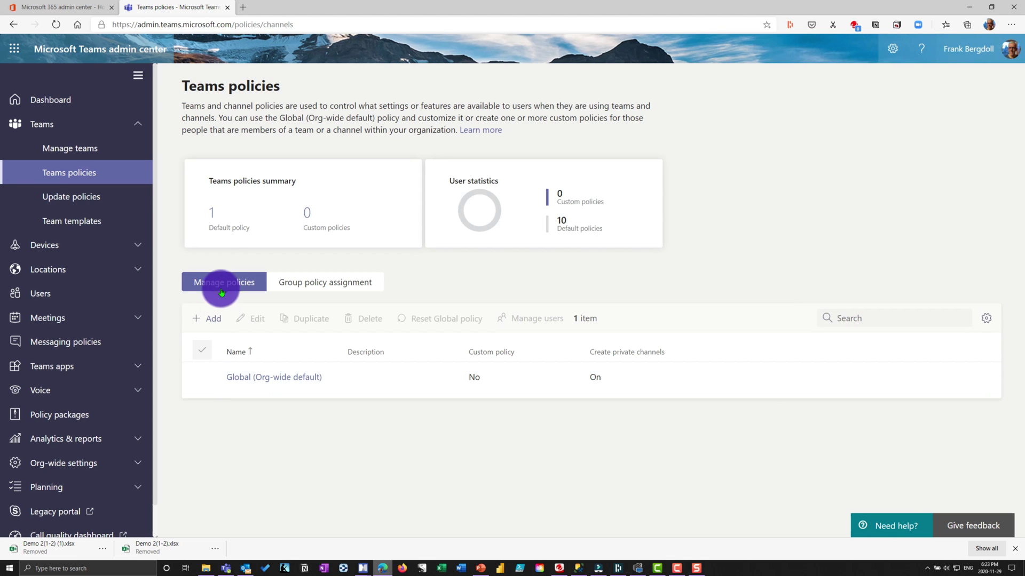
left_click(291, 284)
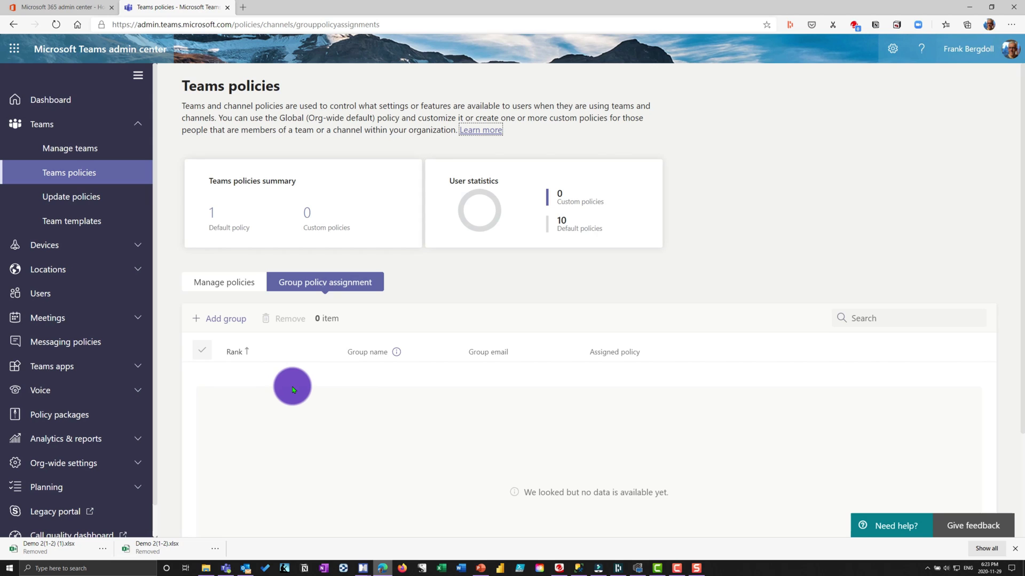
left_click(241, 293)
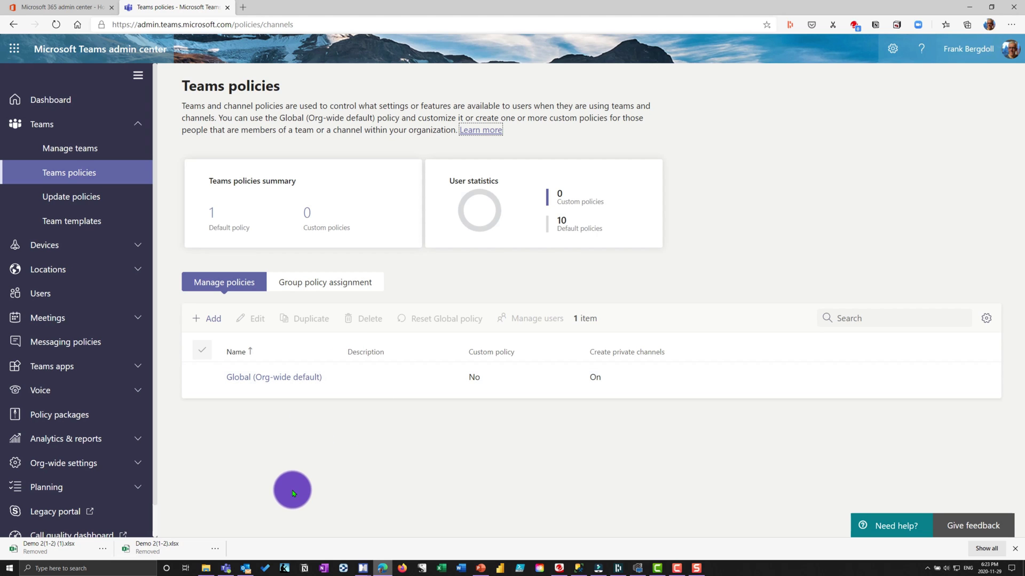
left_click(85, 198)
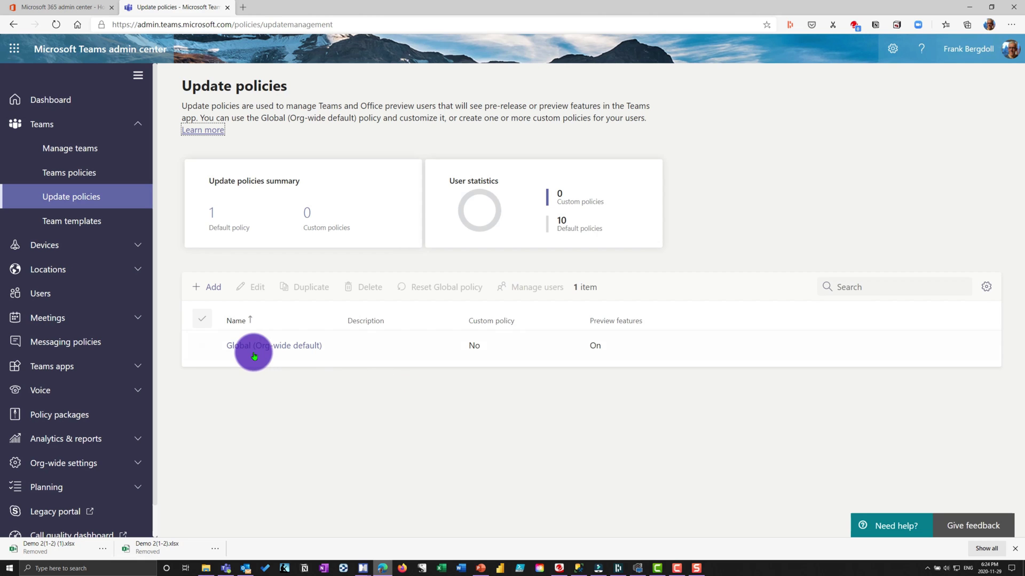
Check Show preview features on the Global update policy unchanged, then view Team templates.
left_click(251, 351)
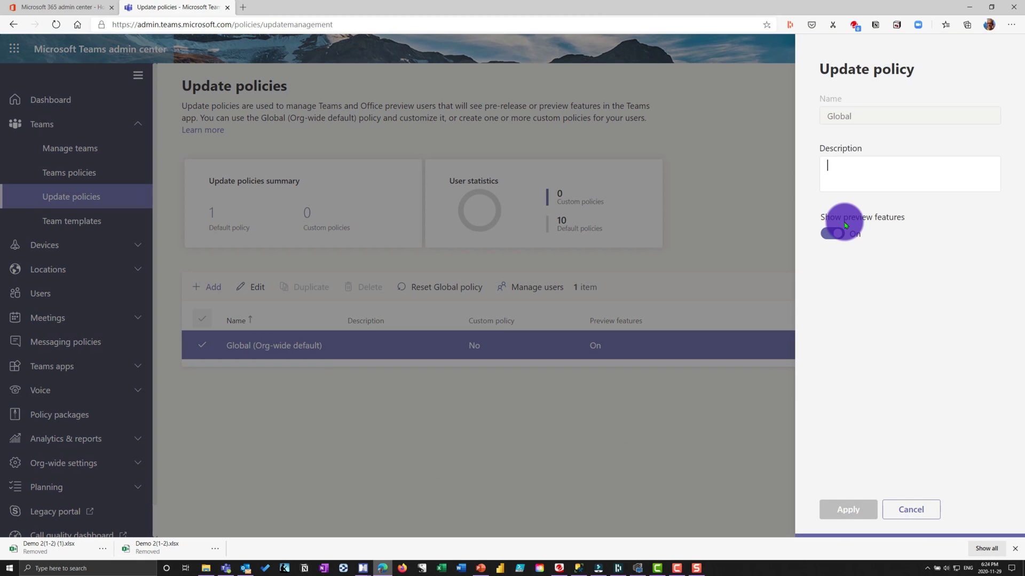
left_click(909, 161)
left_click(911, 511)
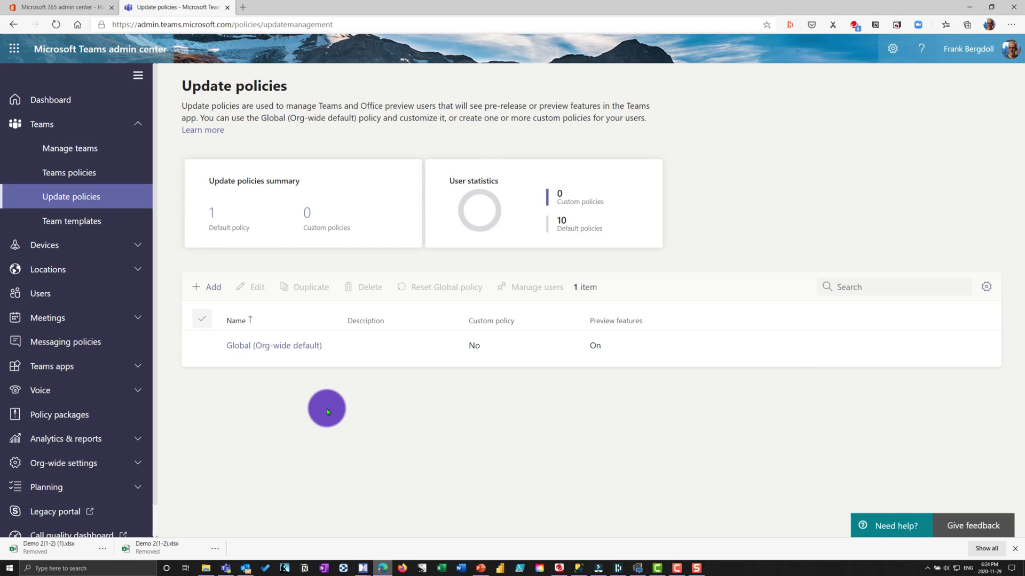
left_click(76, 227)
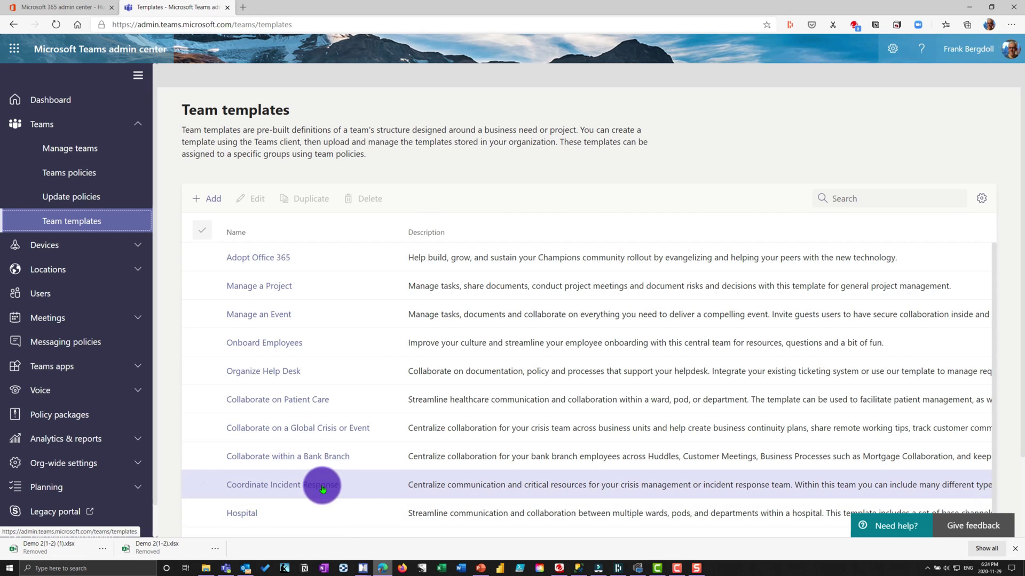
scroll(322, 489, "down", 1)
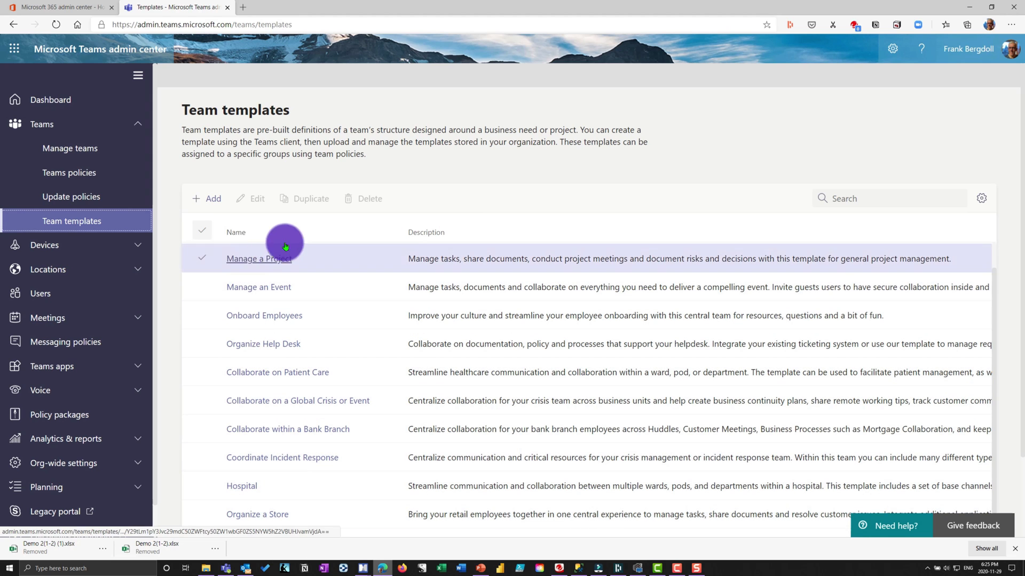
left_click(198, 207)
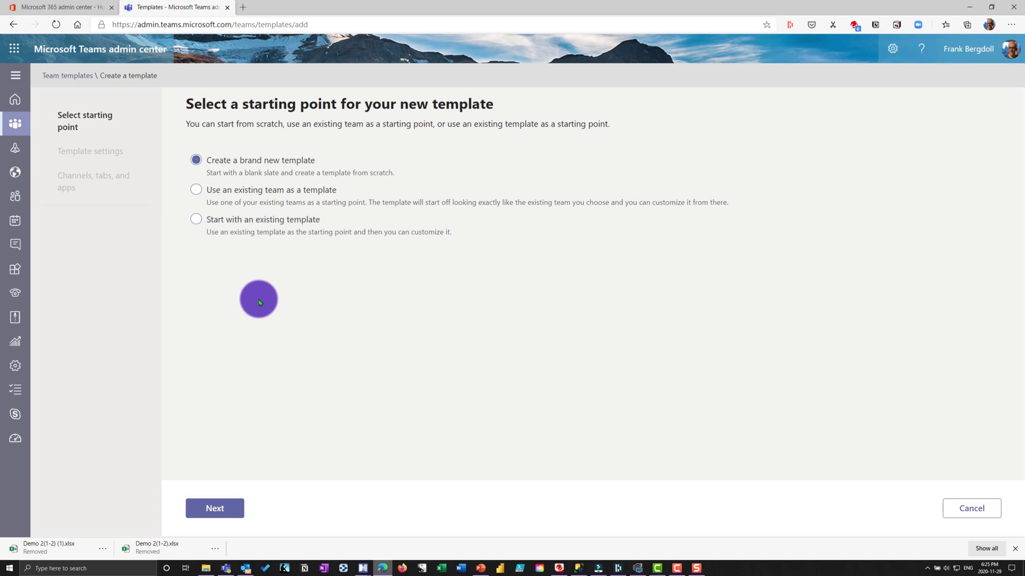
left_click(5, 24)
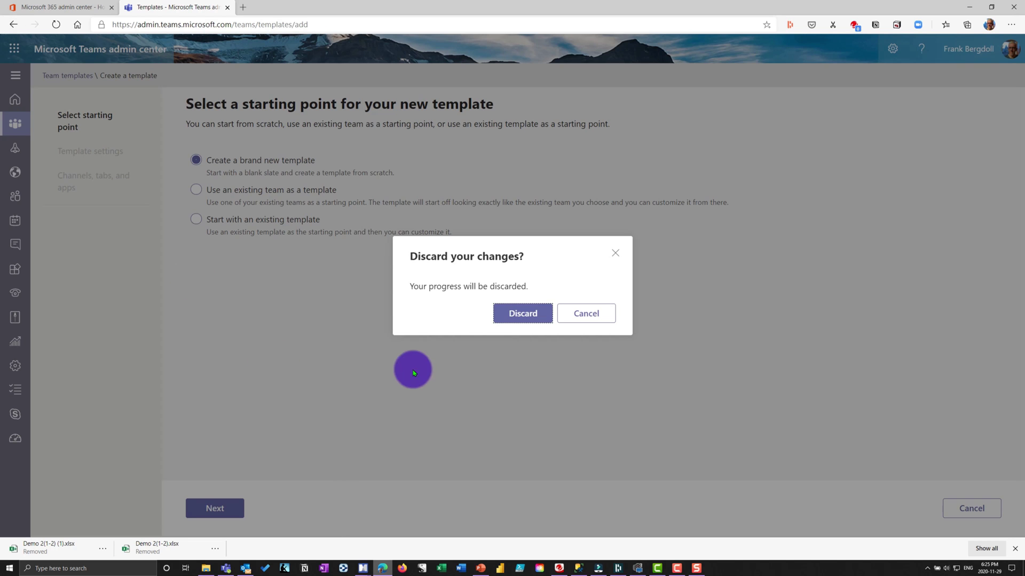
key("Return")
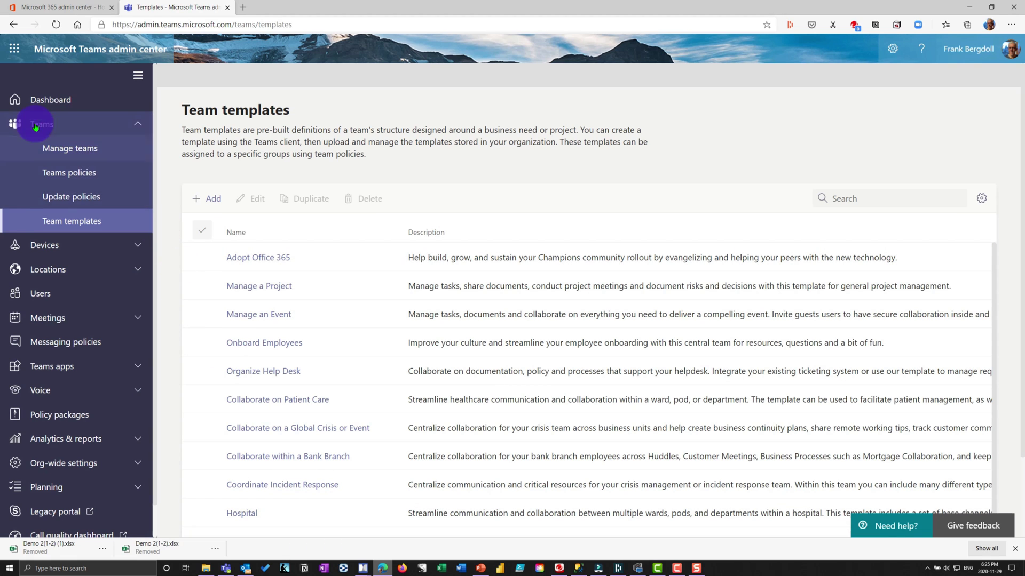
Expand Meetings and view the six default policies under Meeting policies.
left_click(136, 127)
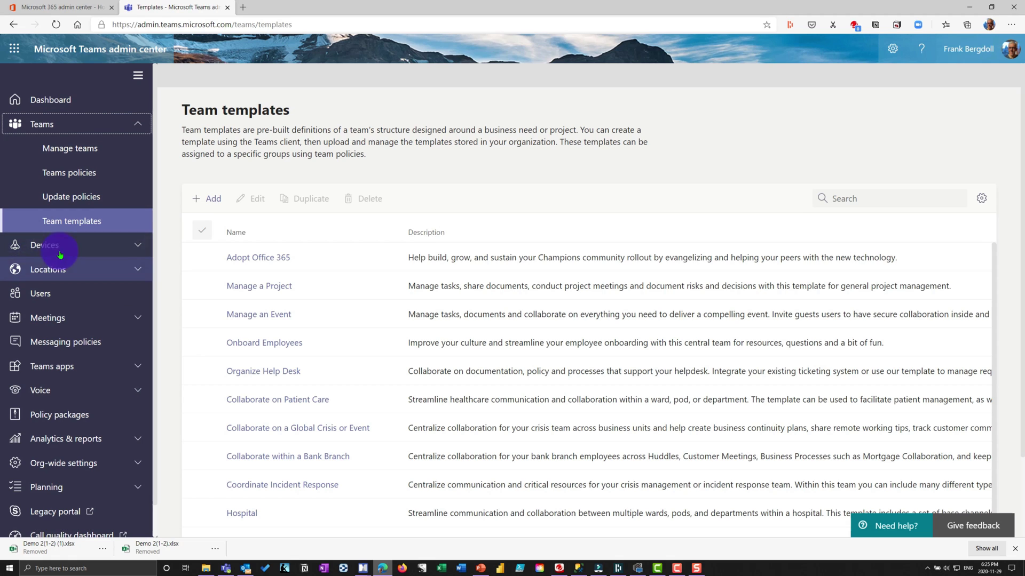
left_click(136, 319)
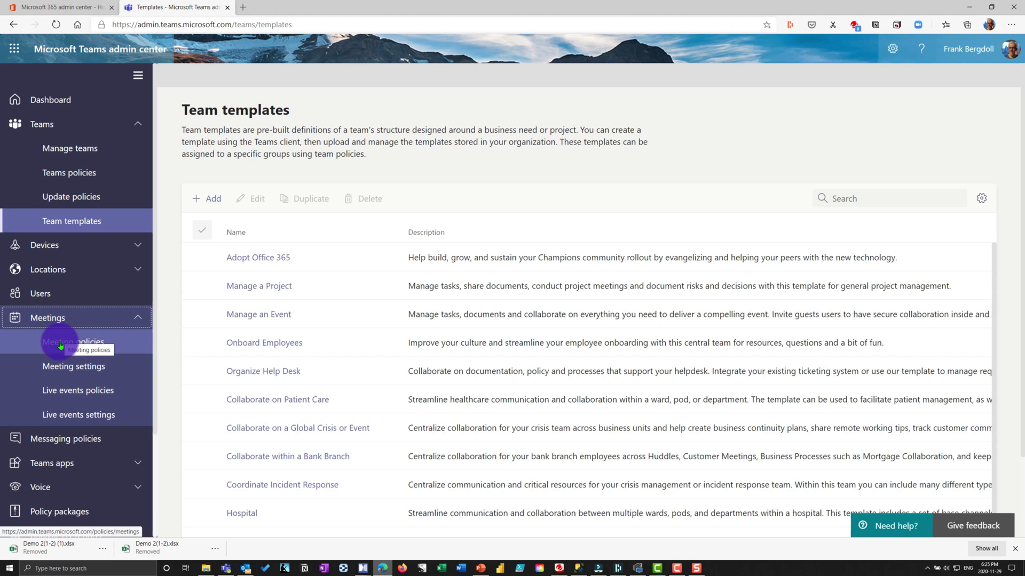
left_click(48, 341)
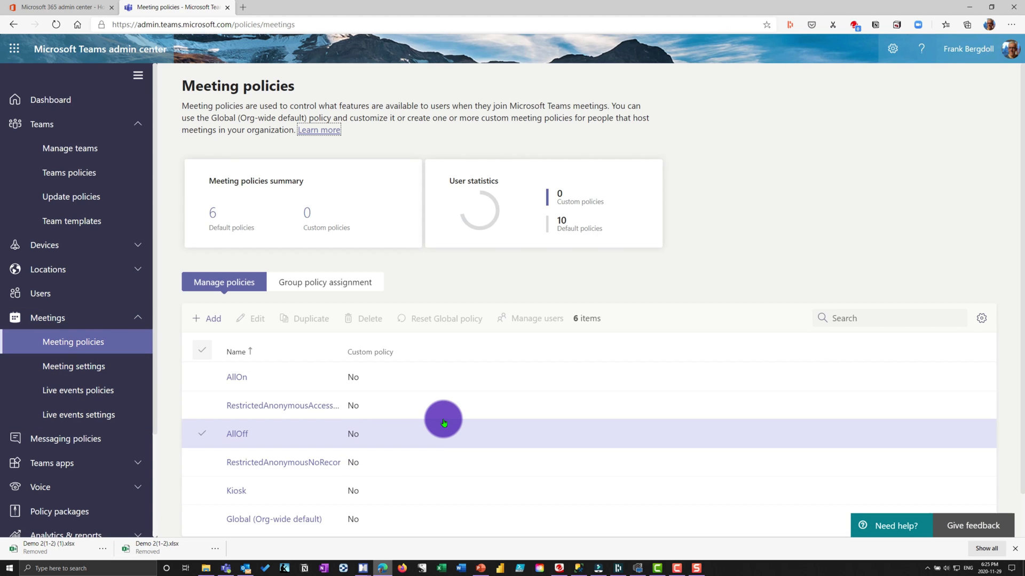
scroll(473, 383, "down", 2)
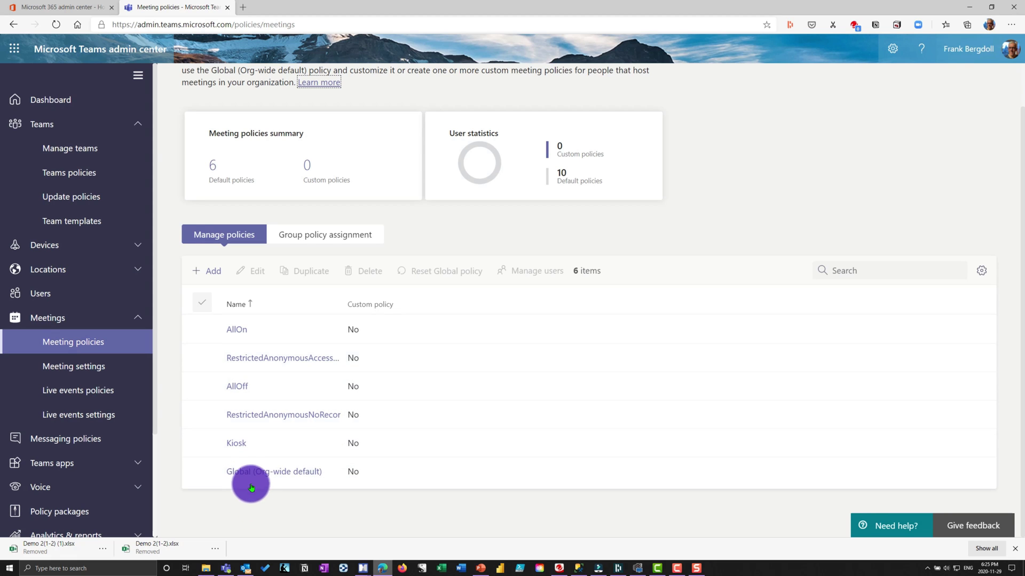
Open the Global (Org-wide default) meeting policy's edit page.
left_click(249, 479)
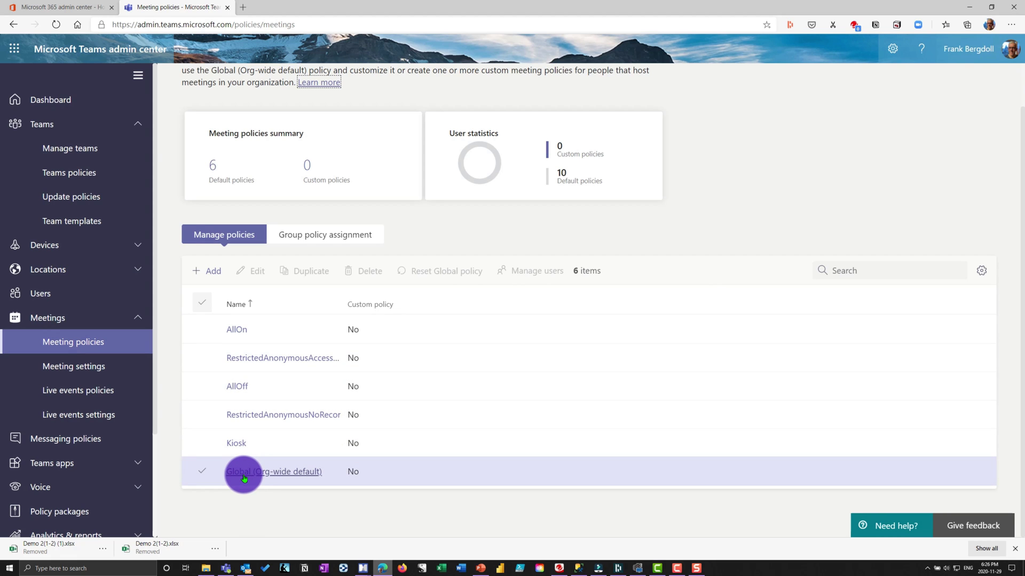
left_click(244, 476)
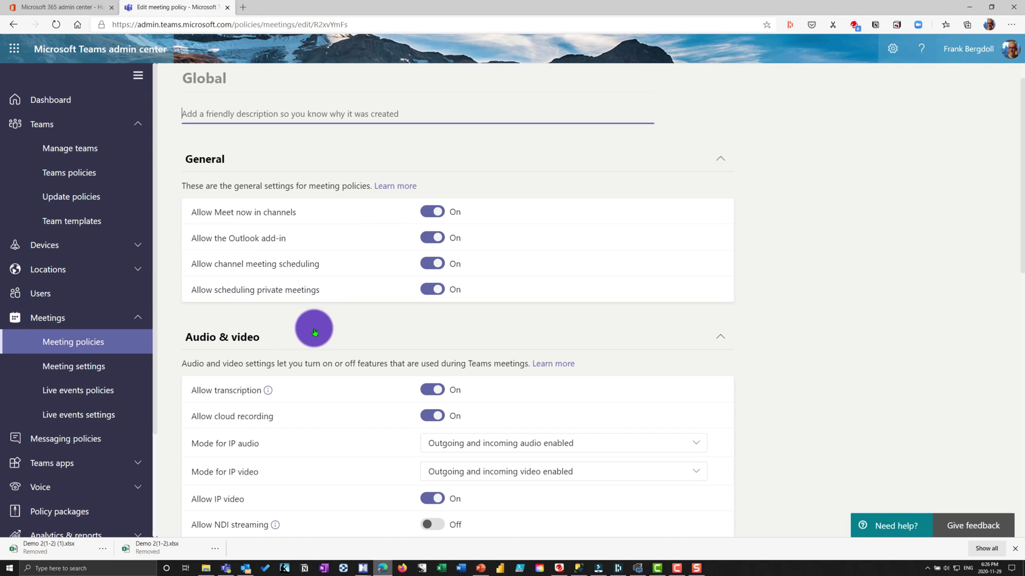
scroll(283, 321, "down", 3)
scroll(293, 335, "down", 1)
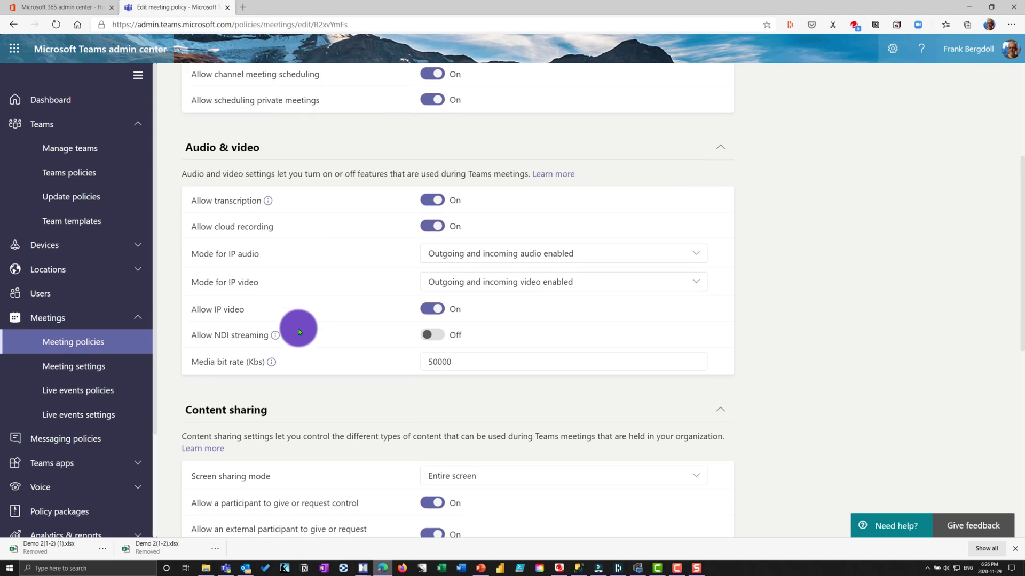
scroll(299, 332, "down", 1)
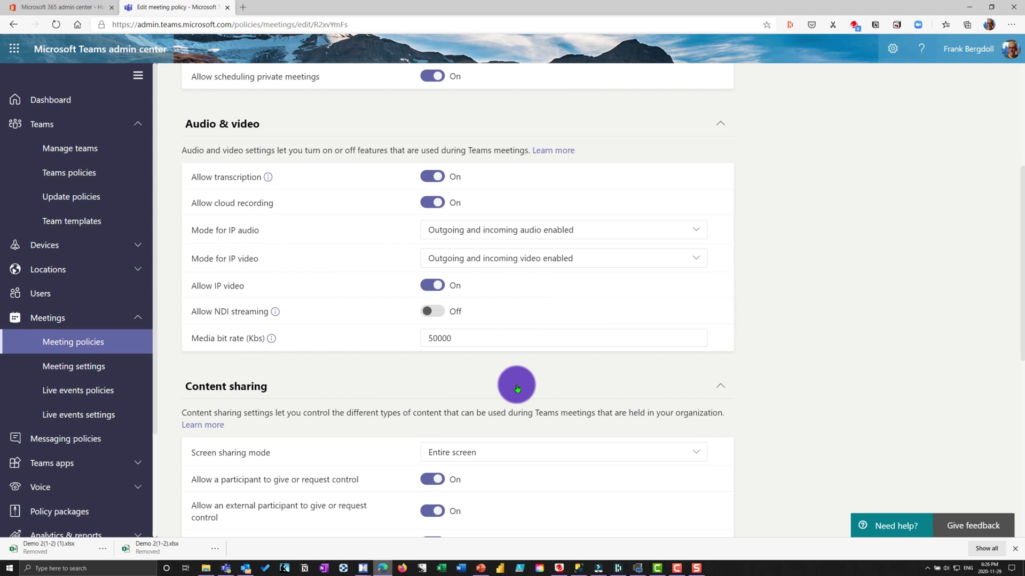
scroll(515, 379, "down", 3)
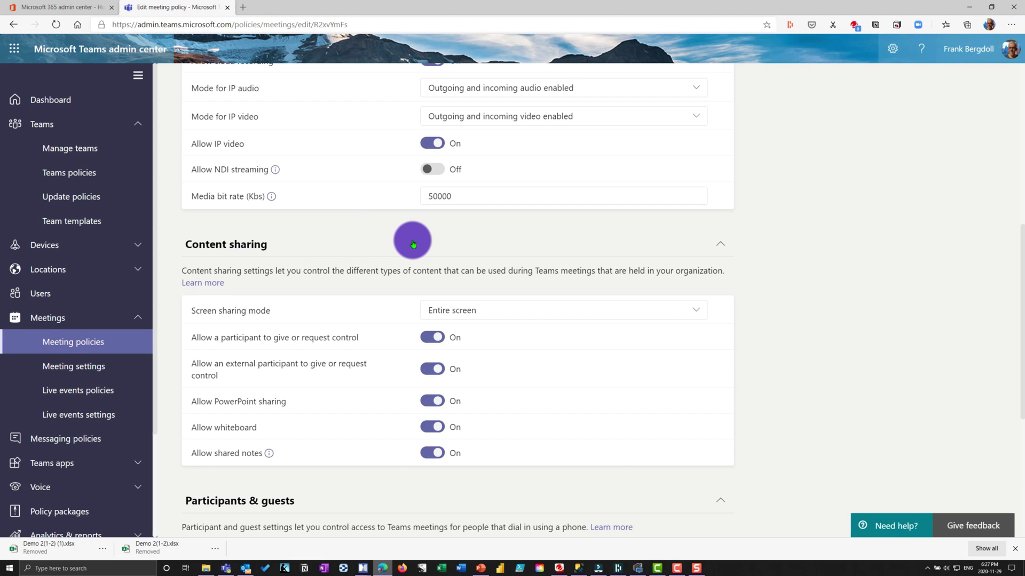
scroll(413, 244, "down", 3)
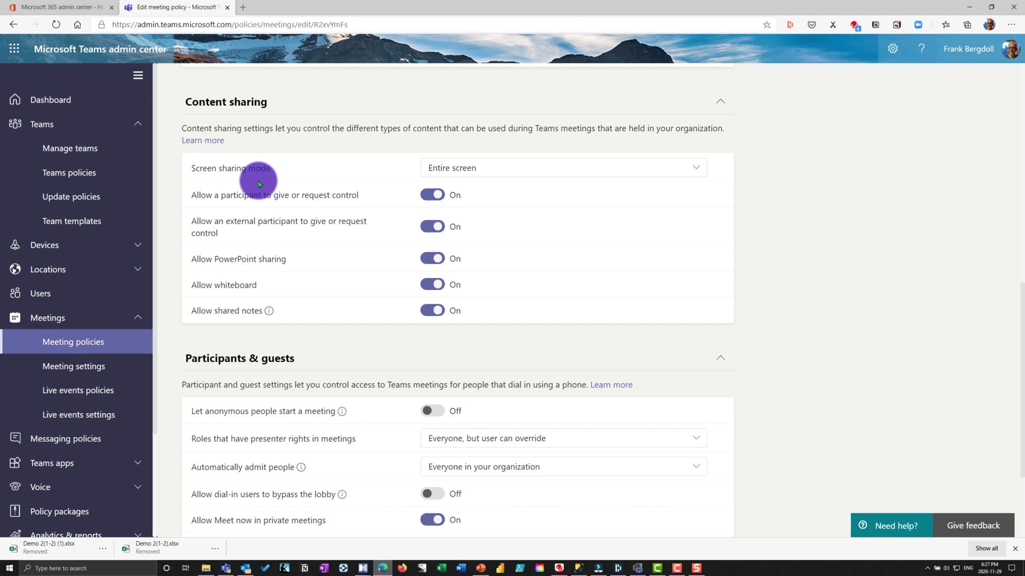
left_click(497, 168)
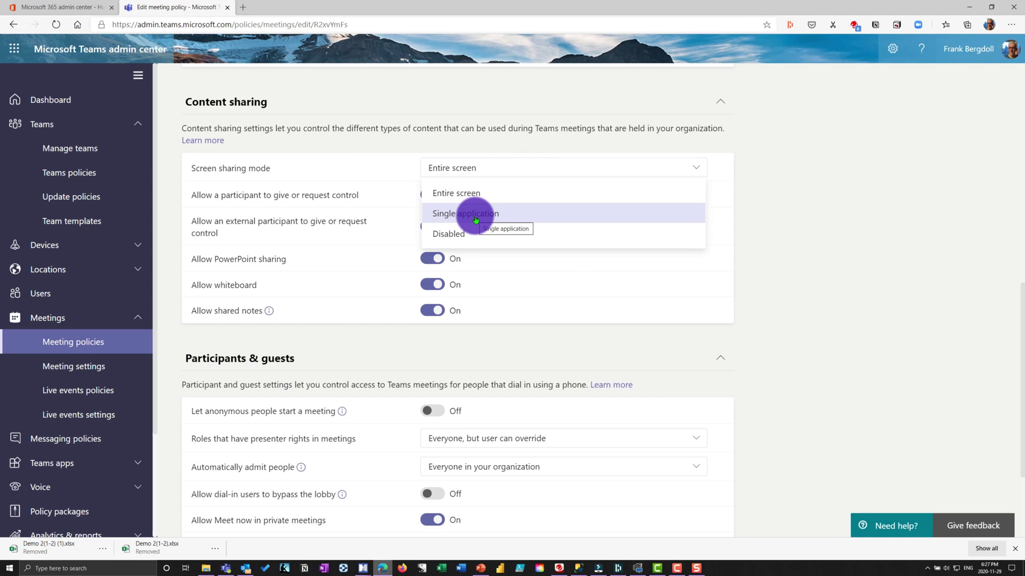
left_click(395, 171)
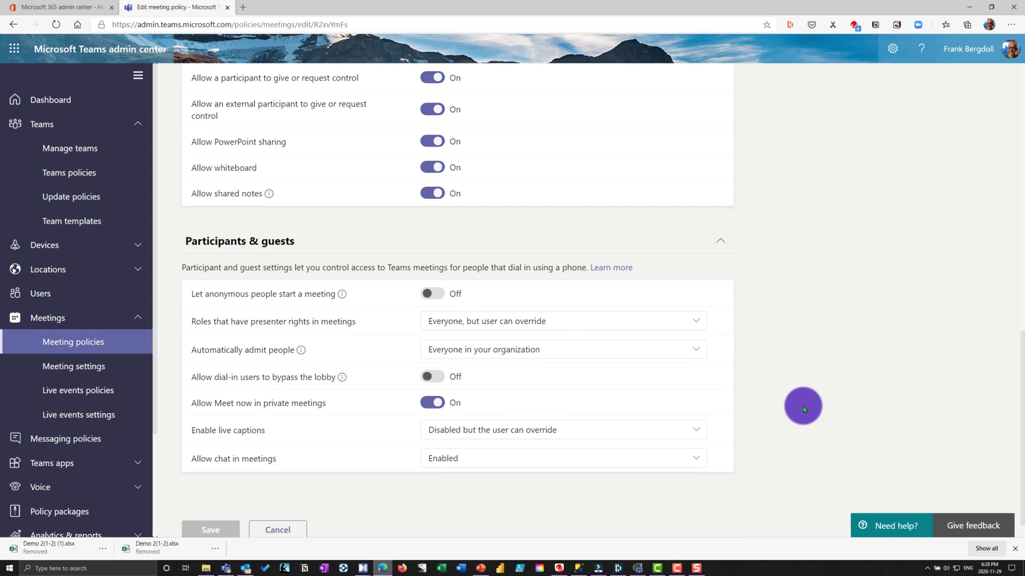
scroll(803, 408, "down", 1)
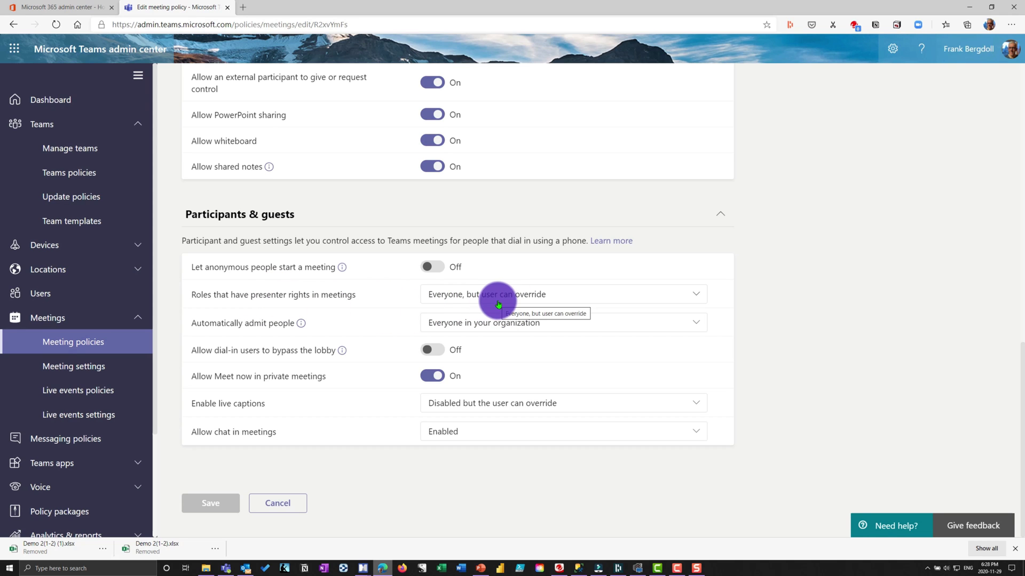
left_click(606, 292)
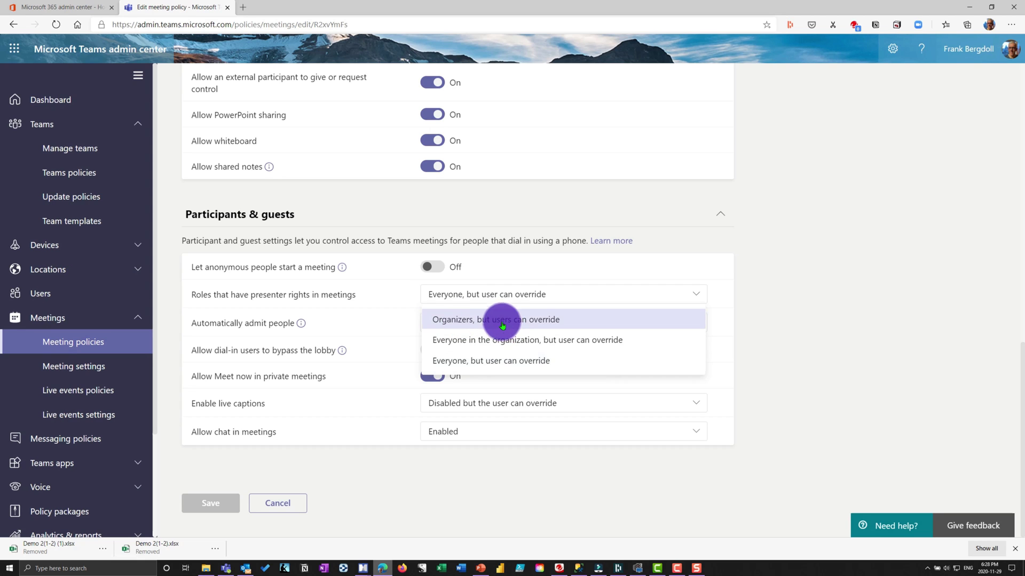
key("Escape")
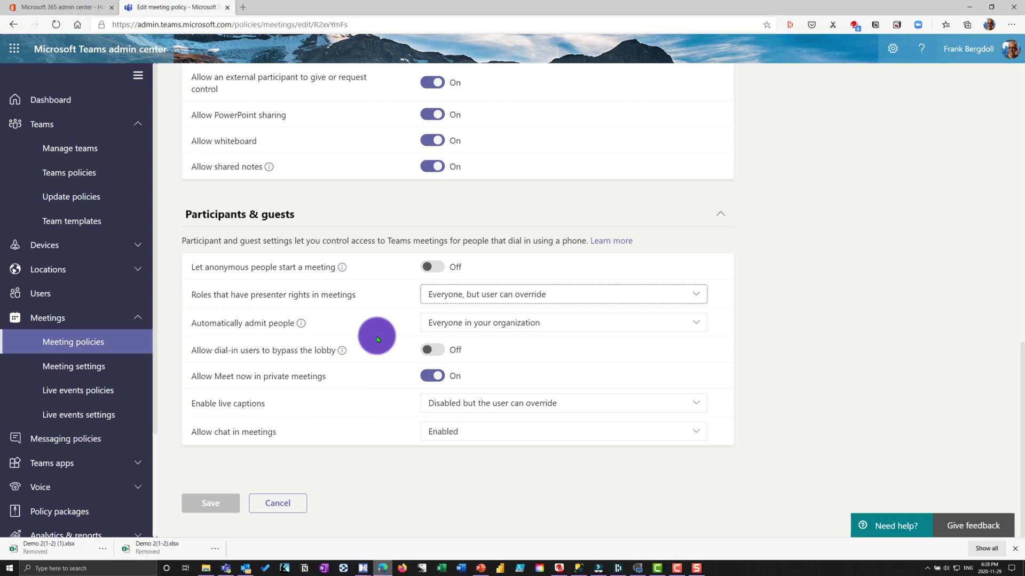
Review the admit, live captions and chat options unchanged, then open Meeting settings.
left_click(523, 327)
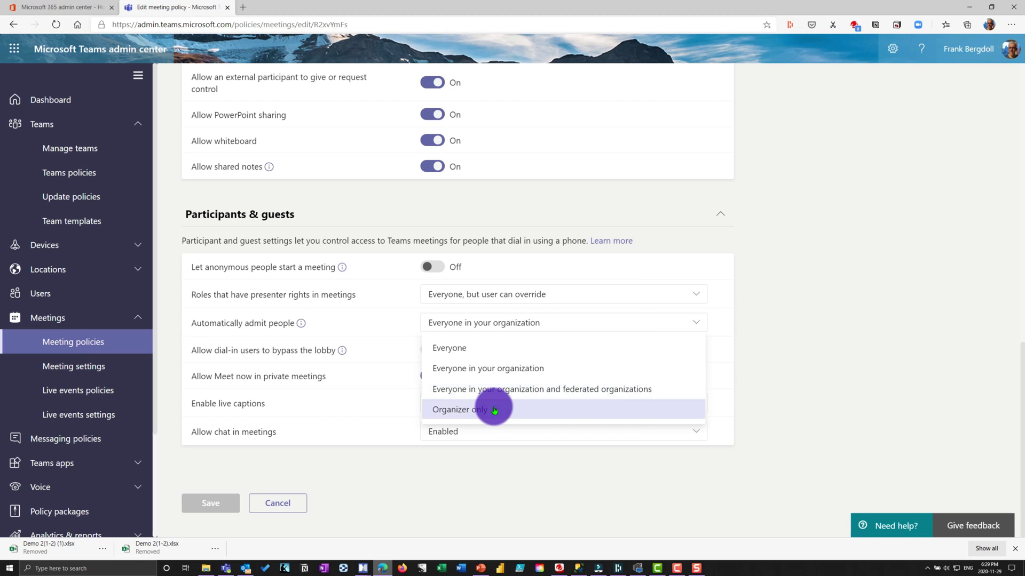
left_click(390, 324)
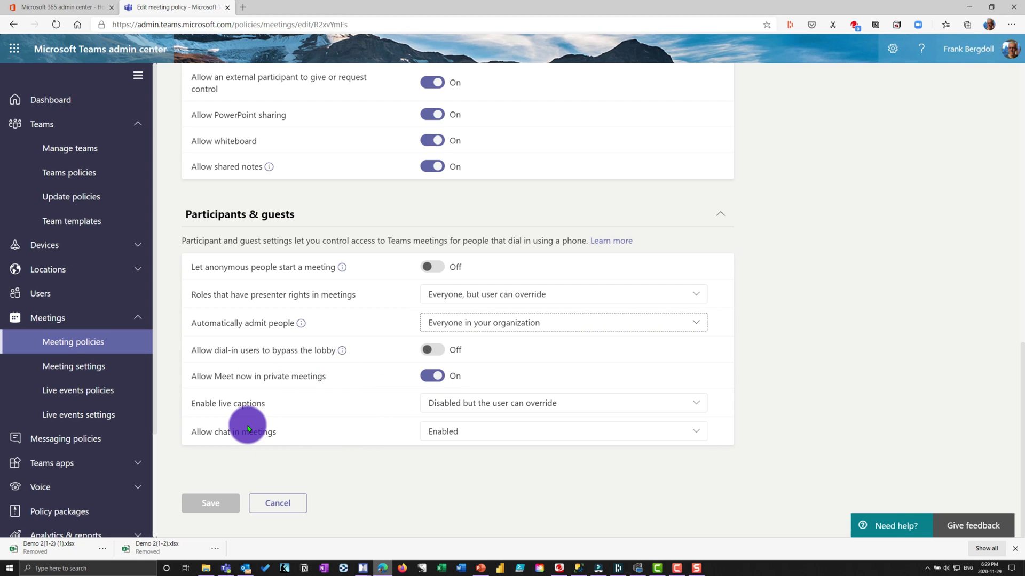
left_click(509, 409)
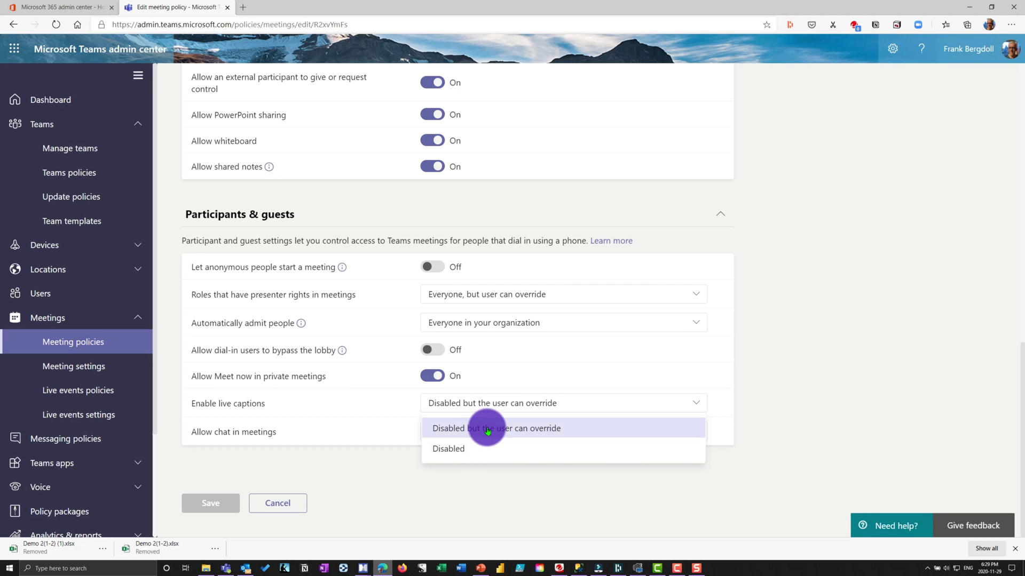
left_click(389, 389)
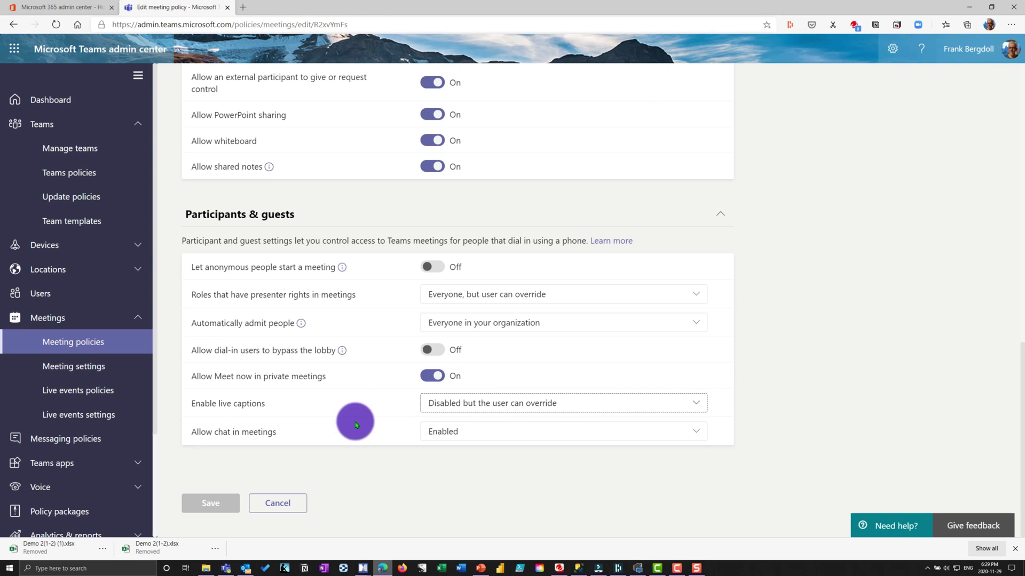
left_click(448, 430)
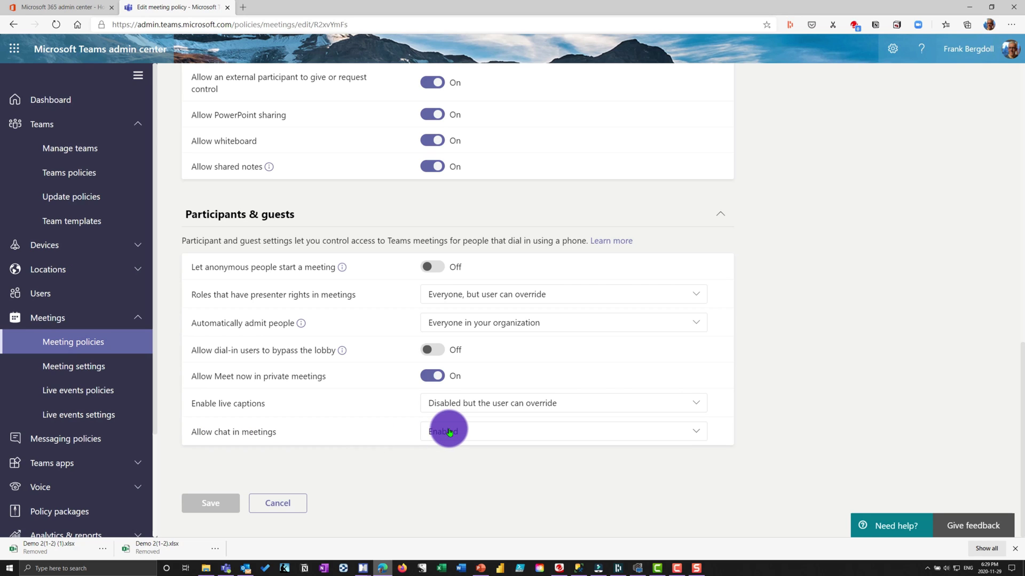
left_click(393, 433)
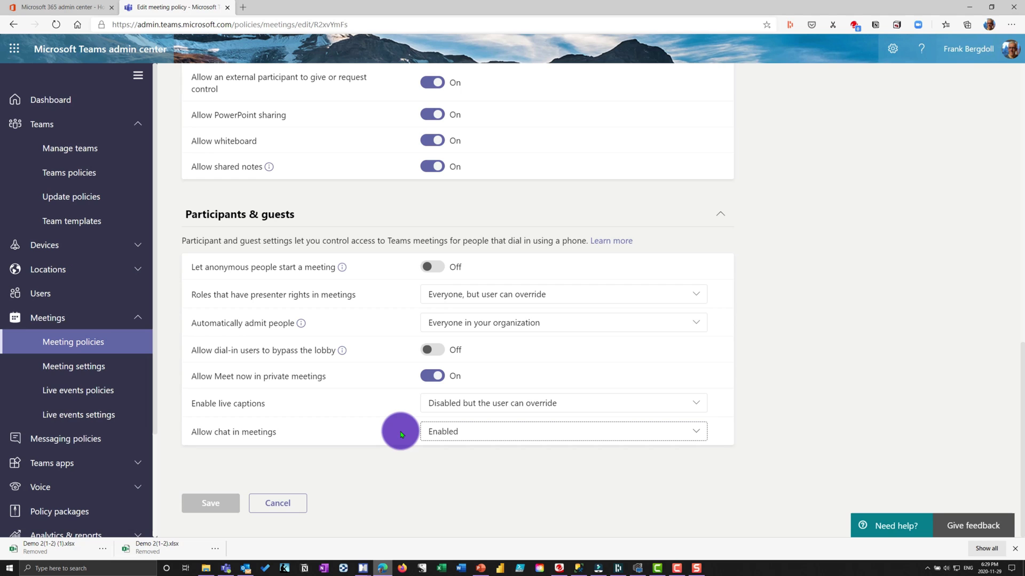
left_click(67, 367)
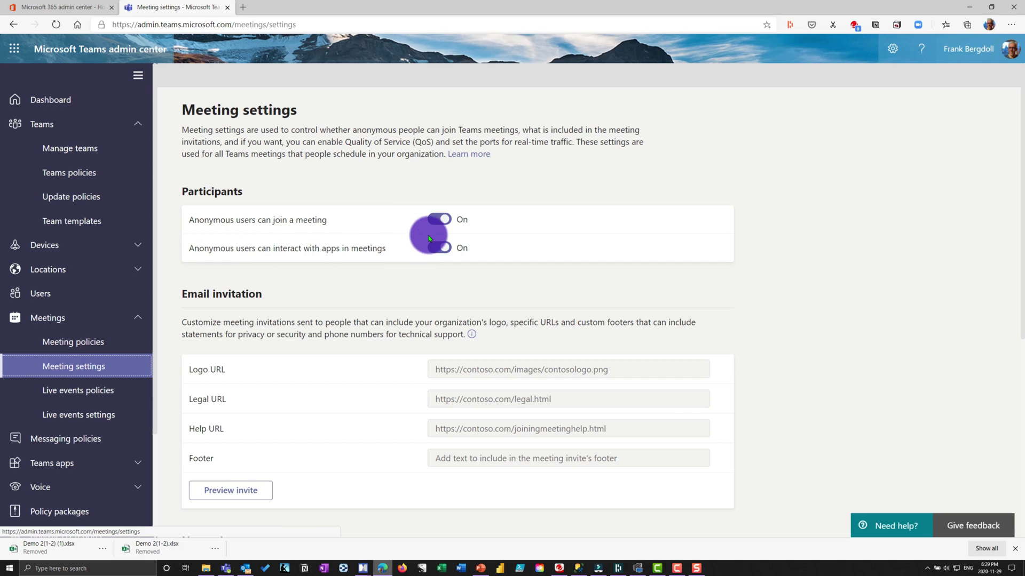
scroll(393, 304, "down", 3)
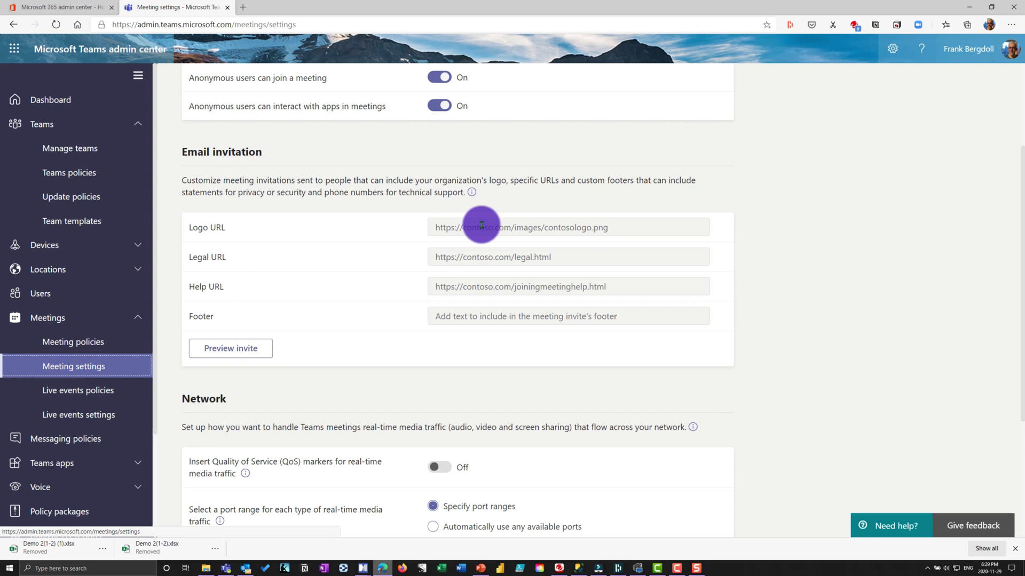
left_click(244, 350)
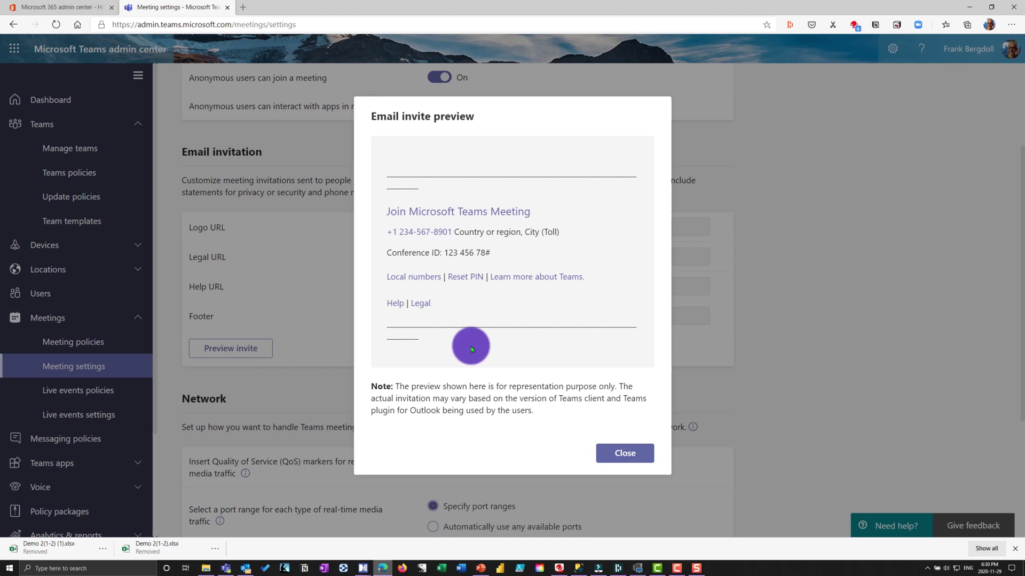
left_click(623, 455)
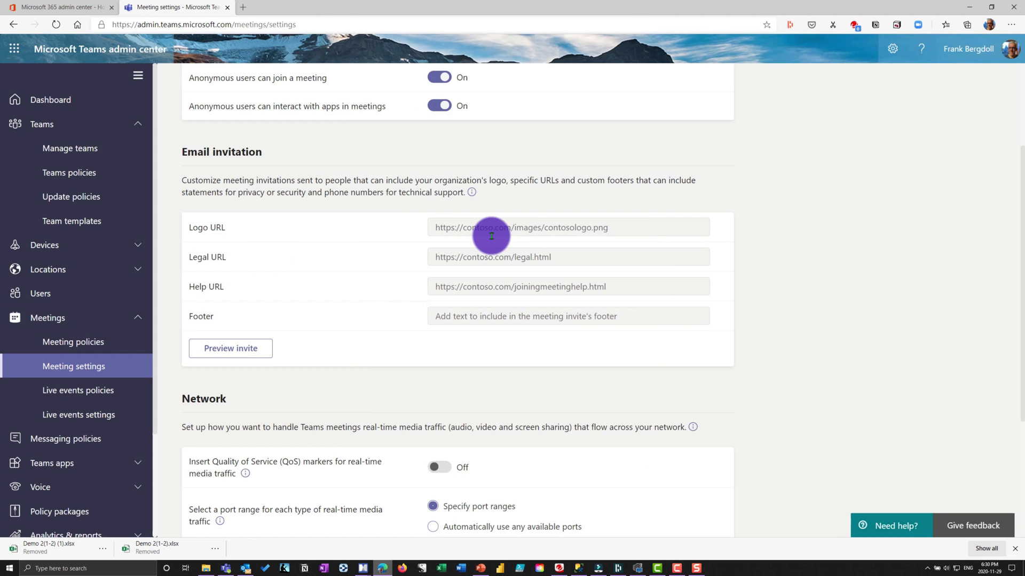
left_click(238, 349)
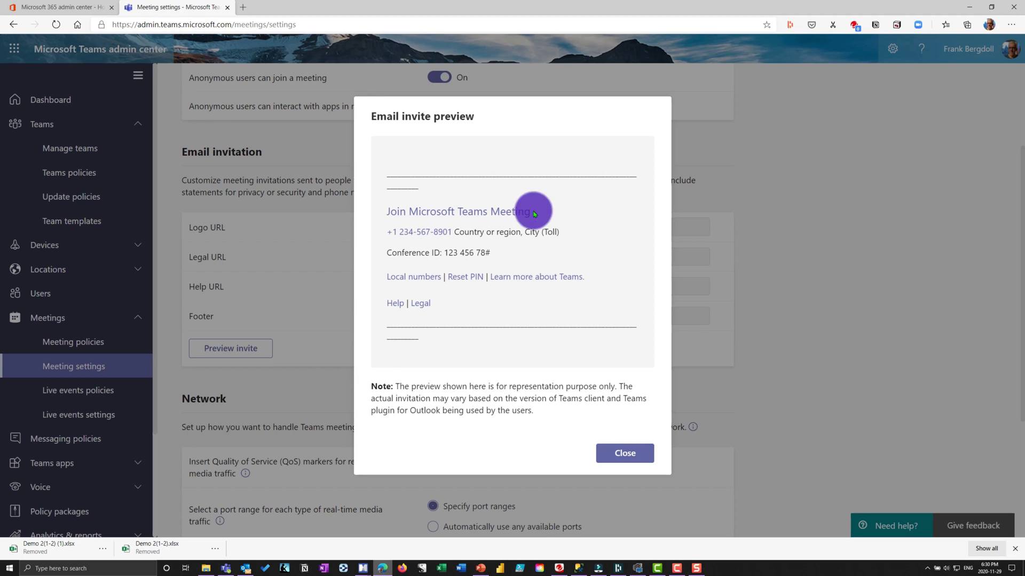
left_click(612, 448)
scroll(298, 381, "down", 3)
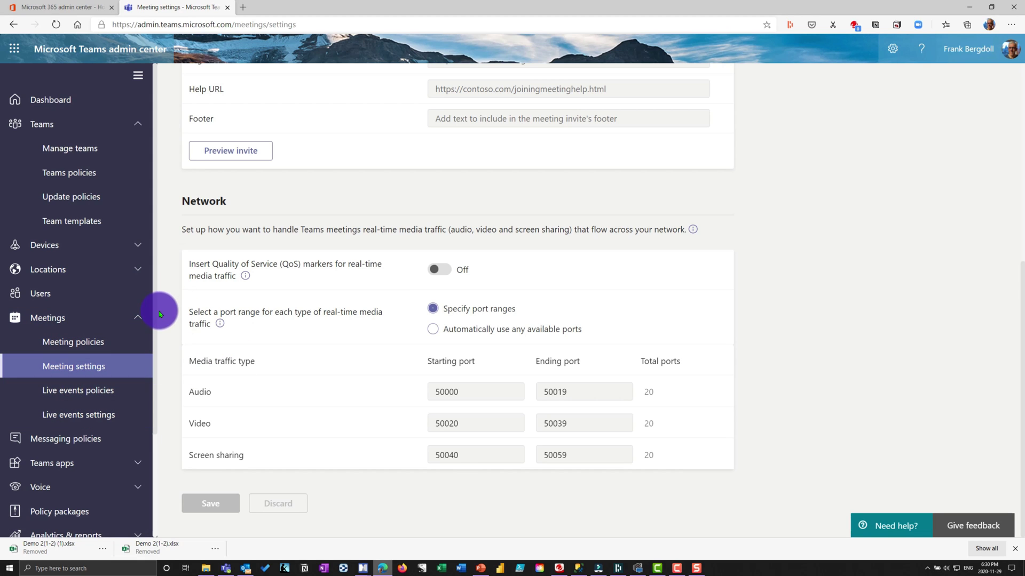
In Users, view the first user's policies, all Global (Org-wide default).
left_click(41, 293)
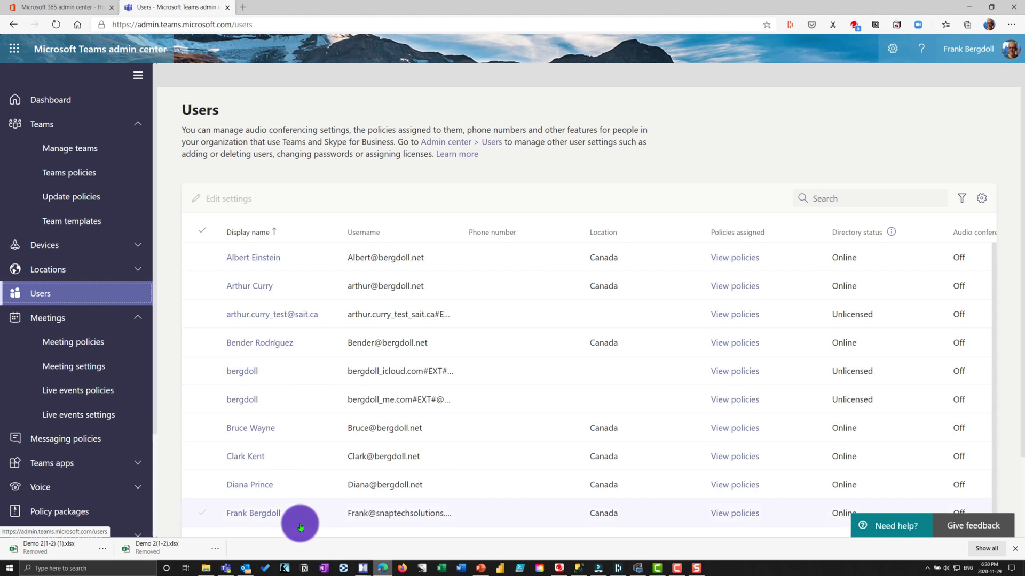
scroll(568, 320, "down", 2)
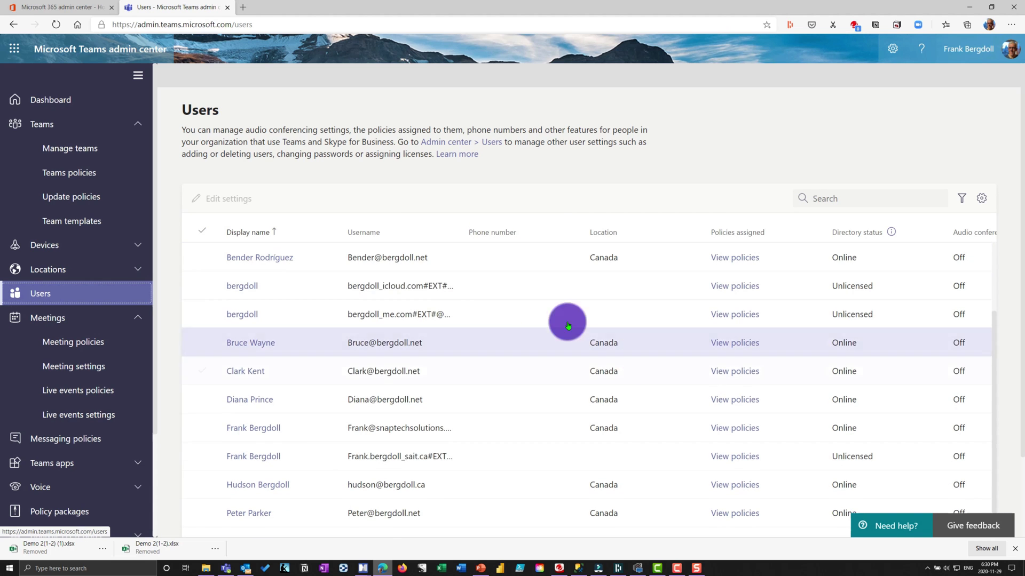
scroll(374, 321, "up", 2)
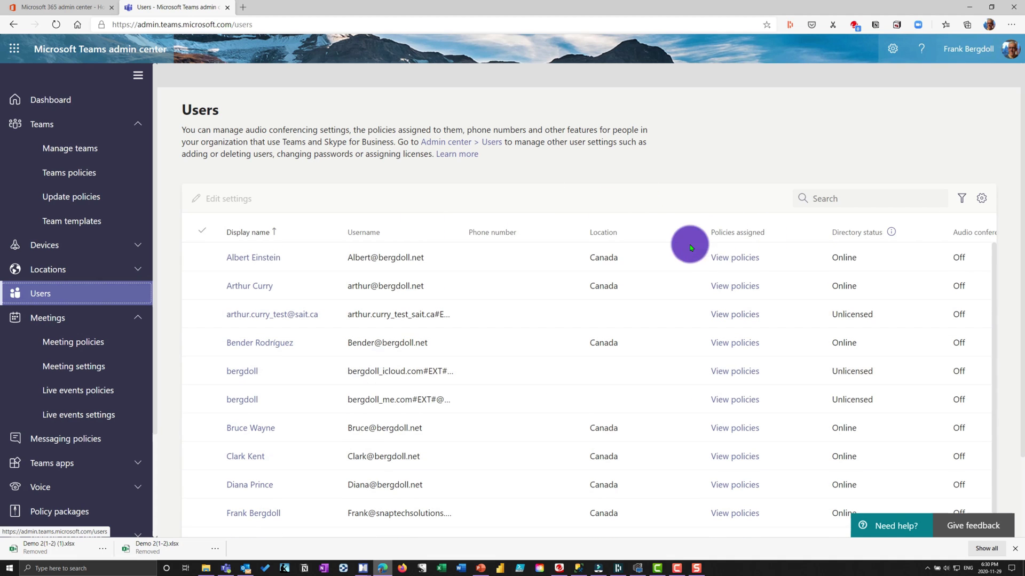
left_click(727, 259)
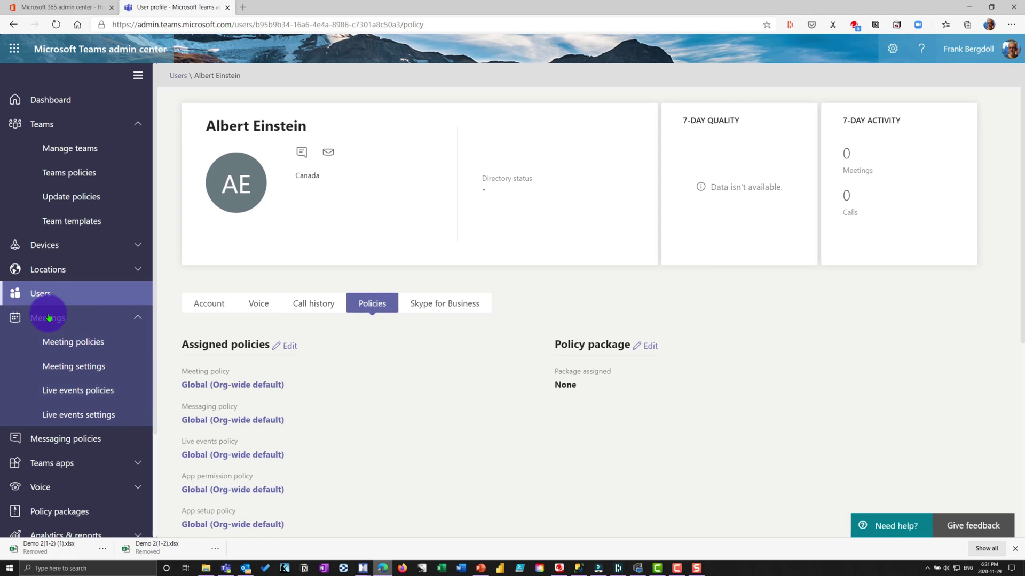
left_click(130, 319)
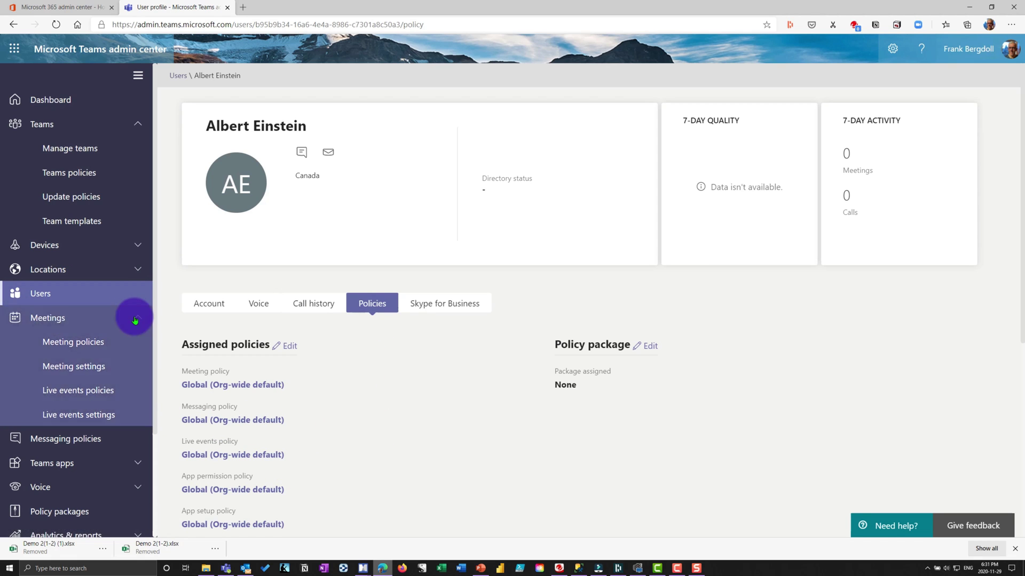
scroll(80, 299, "down", 1)
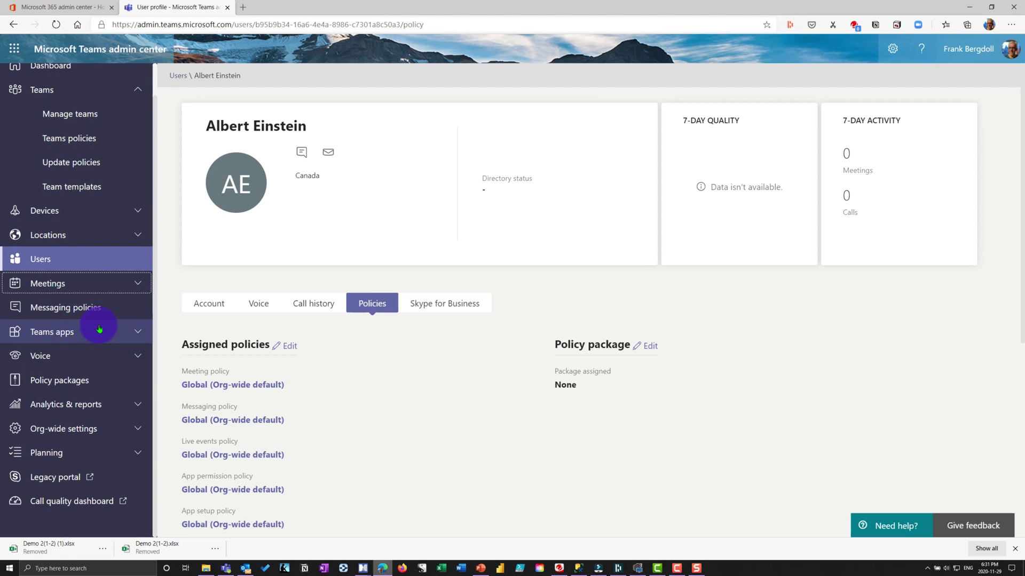
Open the Global messaging policy and confirm its Giphy content rating stays Moderate.
left_click(78, 312)
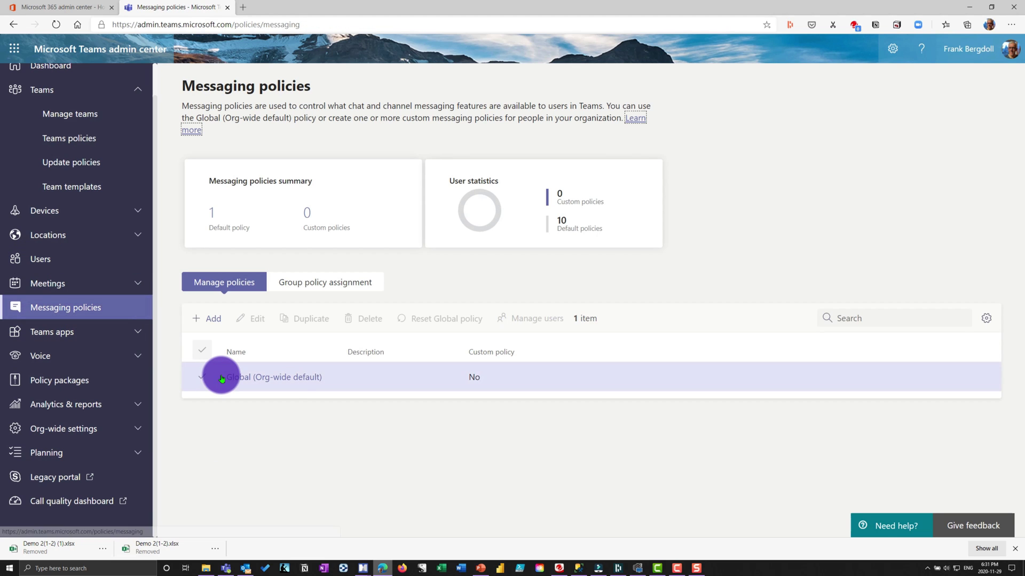
left_click(222, 379)
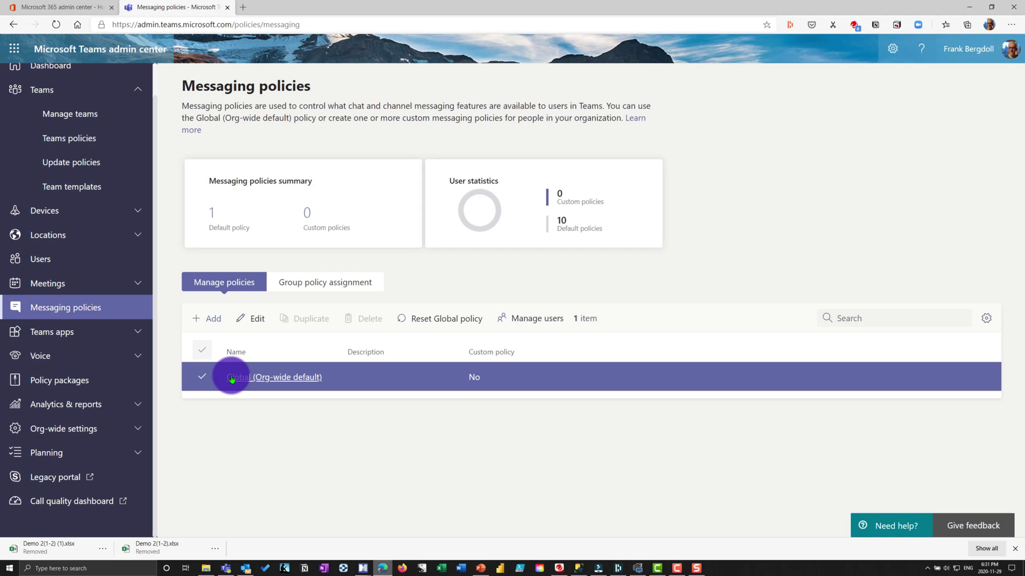
left_click(232, 378)
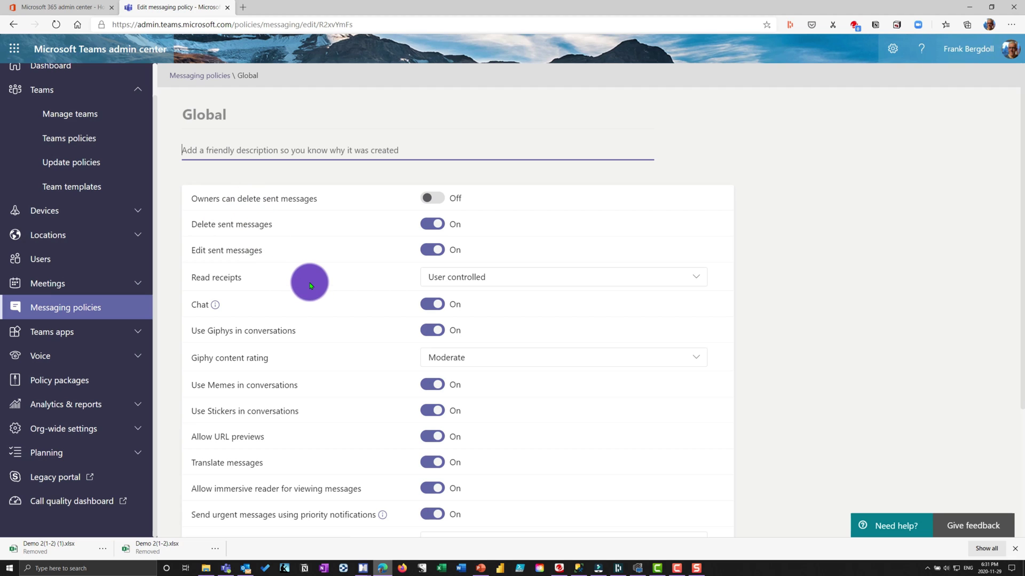
scroll(313, 295, "down", 3)
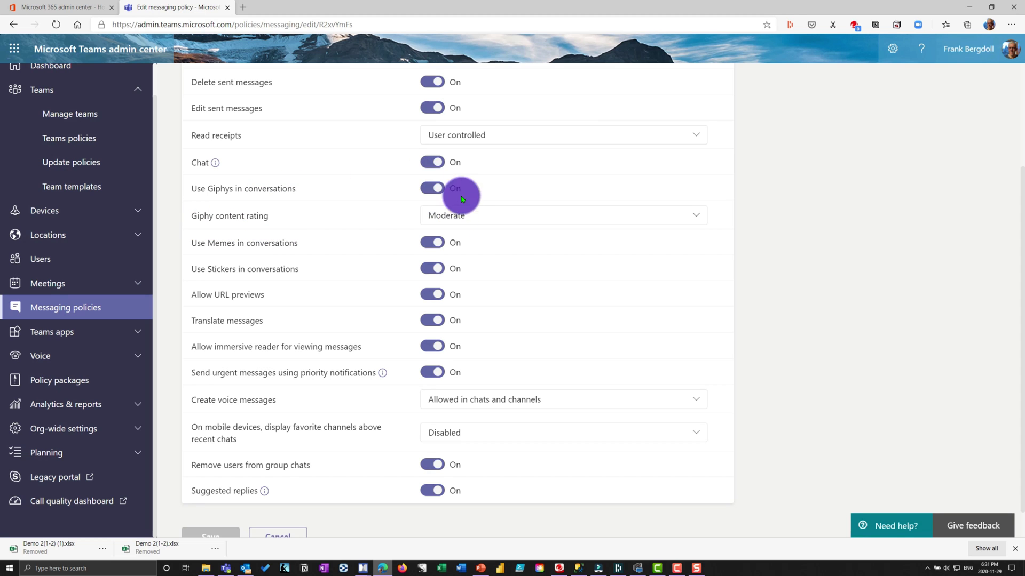
left_click(465, 216)
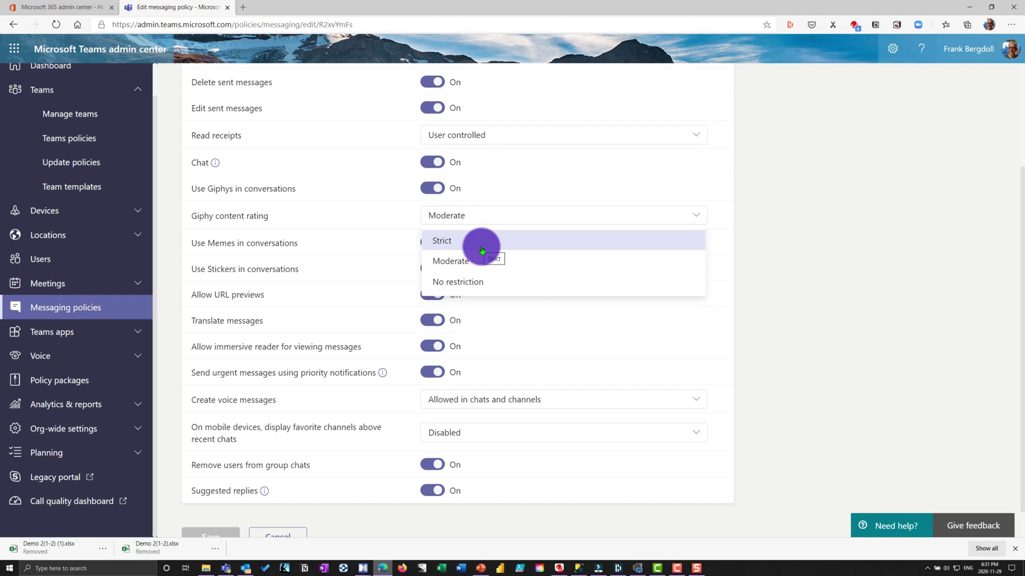
left_click(394, 222)
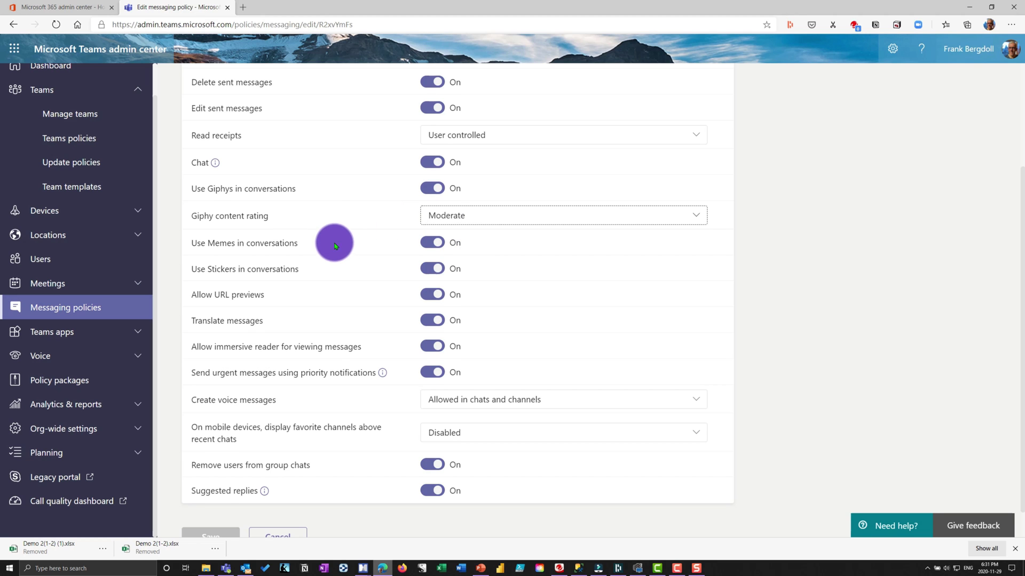
In the Global messaging policy, enable showing favorite channels above recent chats on mobile and save.
scroll(339, 247, "down", 1)
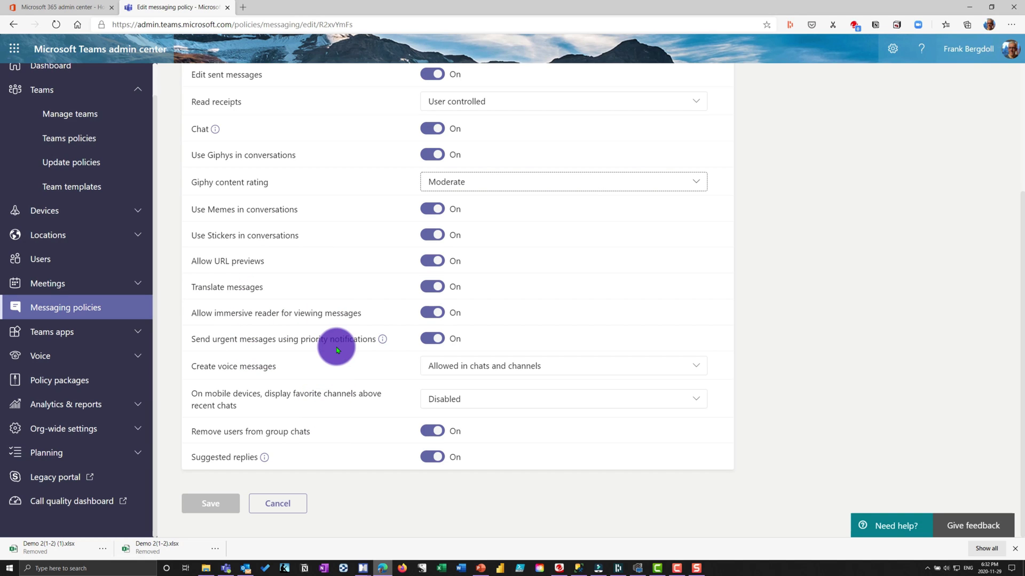
left_click(487, 363)
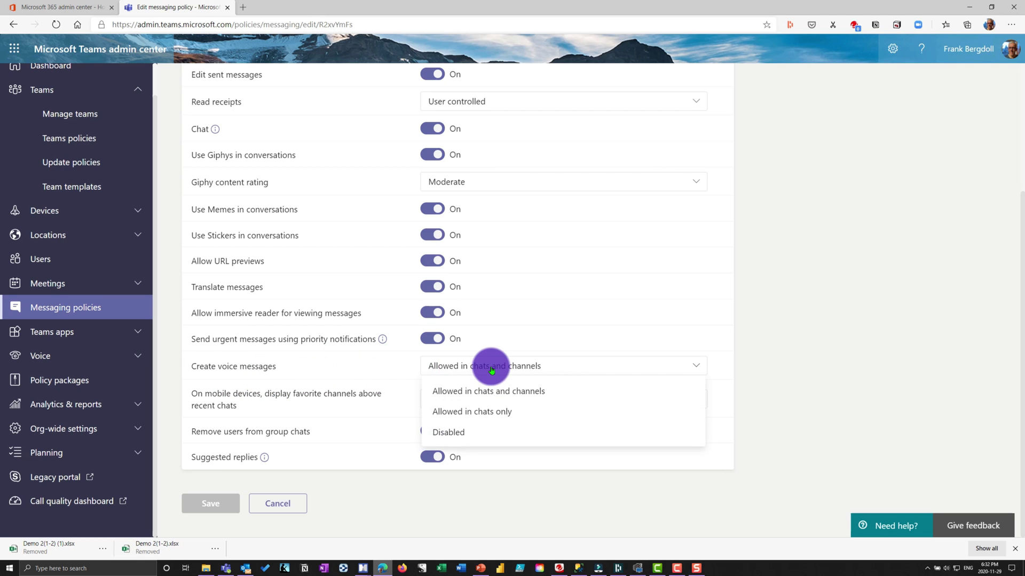
left_click(381, 365)
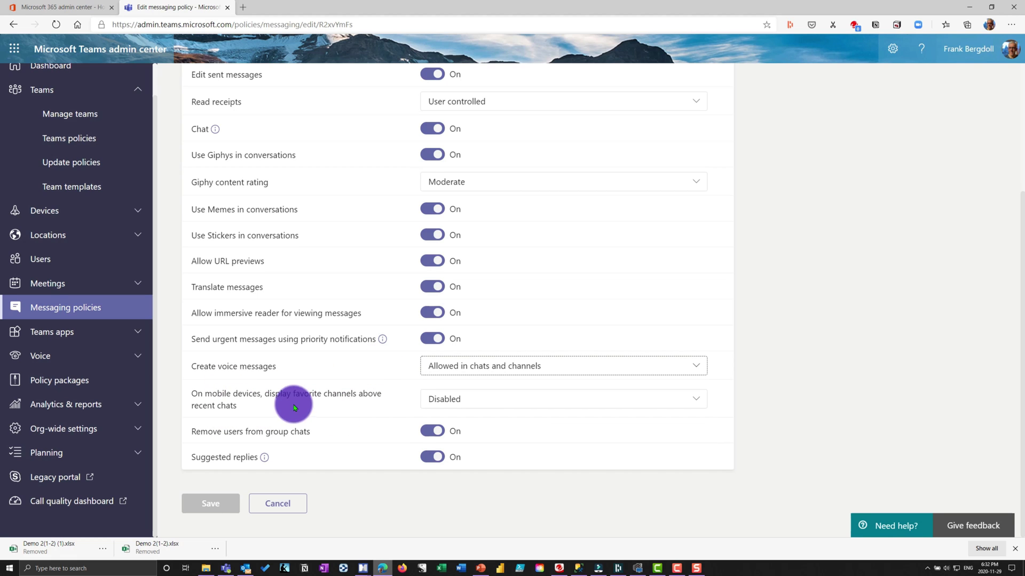
left_click(457, 399)
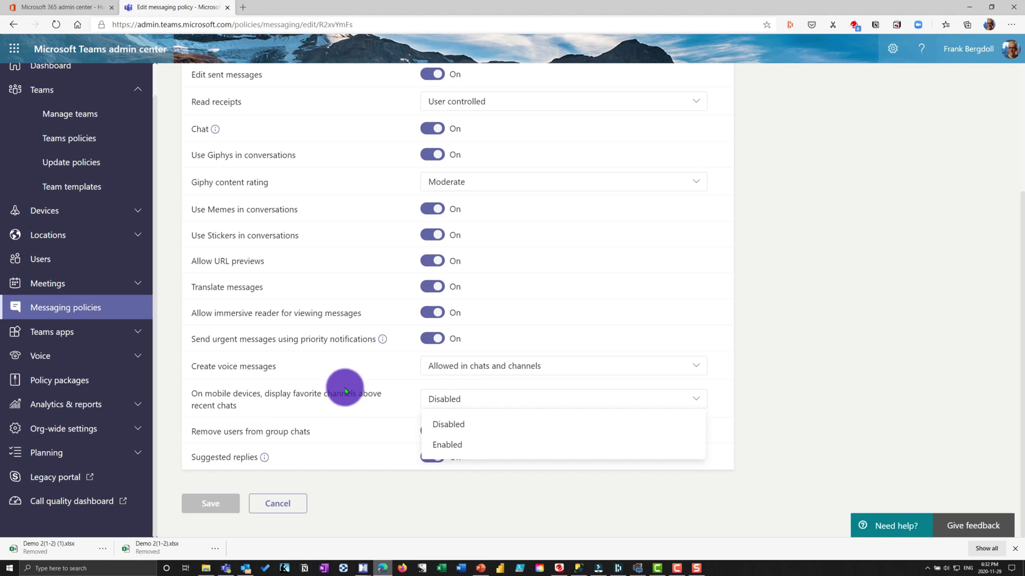
left_click(450, 446)
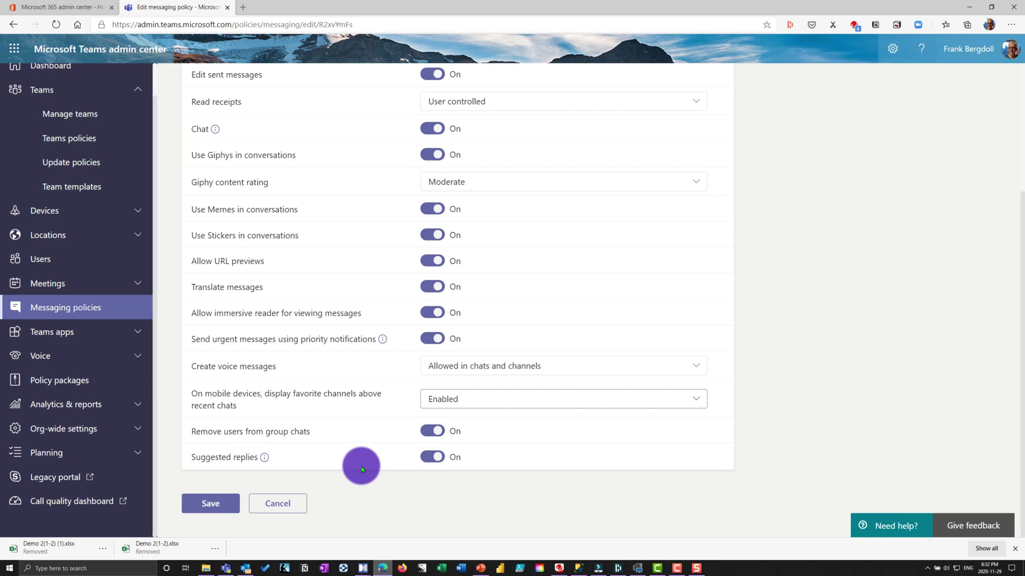
left_click(213, 503)
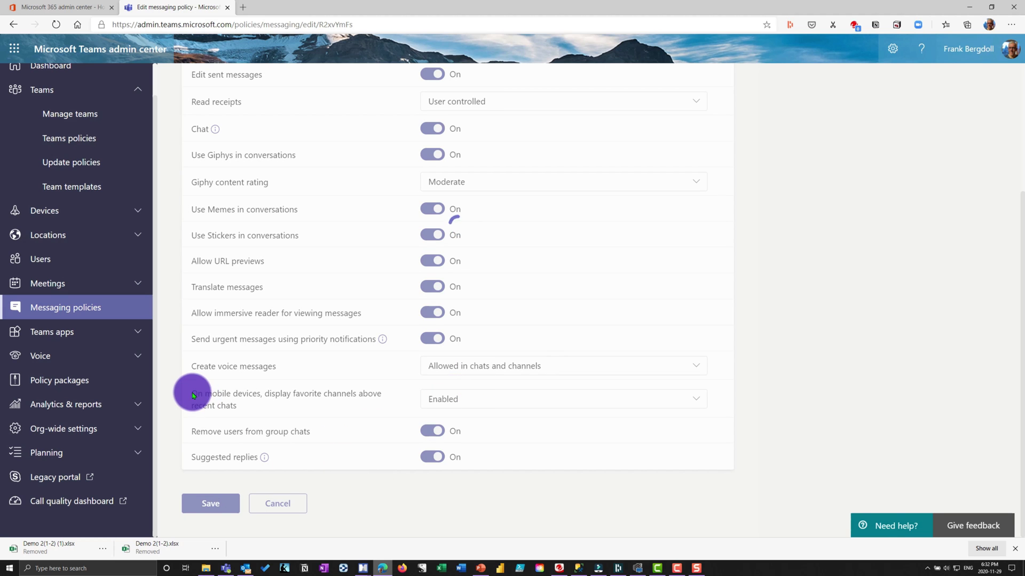
Open Teams apps > Manage apps to list the organization's 824 apps.
left_click(80, 332)
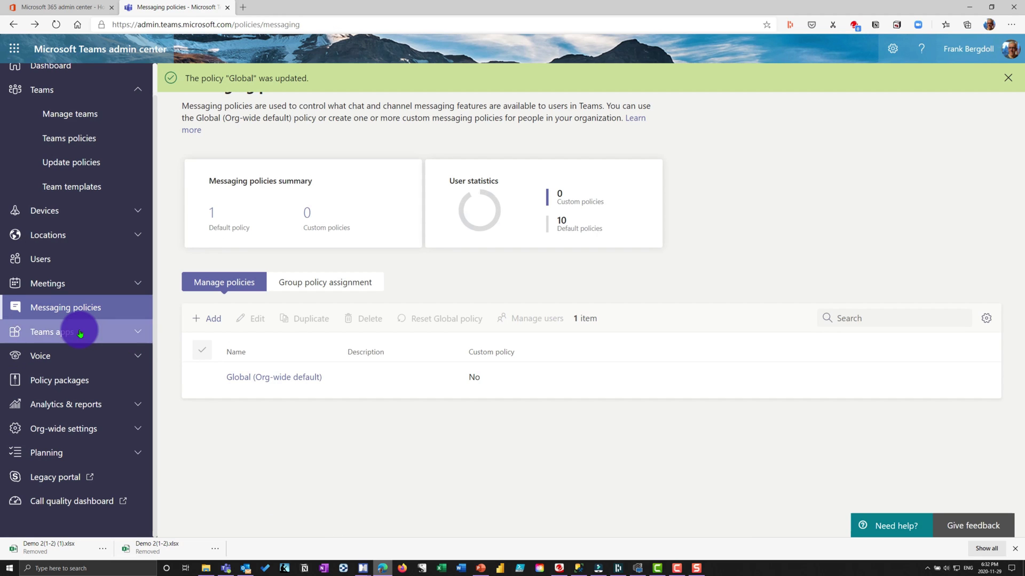
left_click(79, 356)
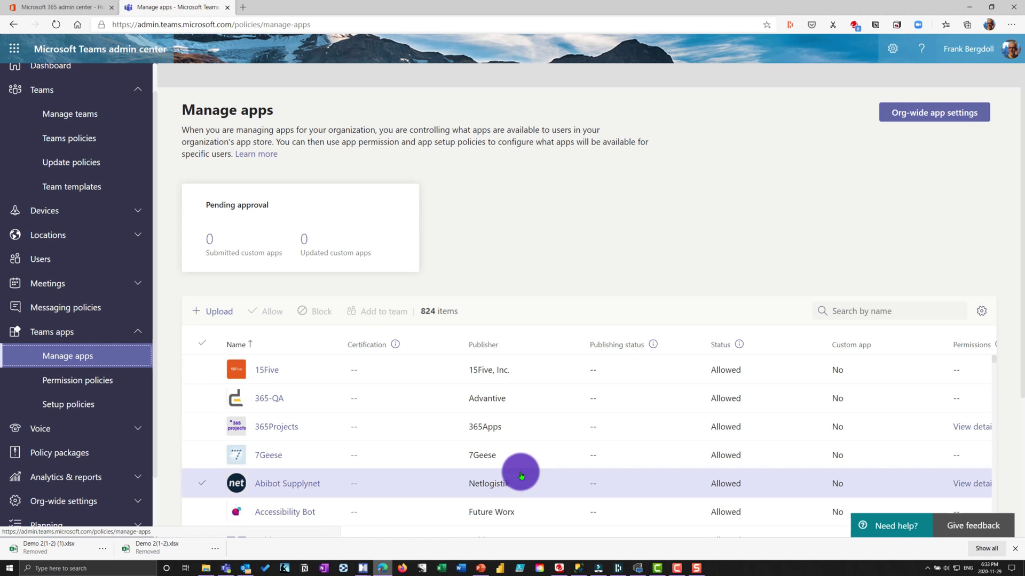
scroll(618, 245, "down", 1)
scroll(617, 244, "up", 1)
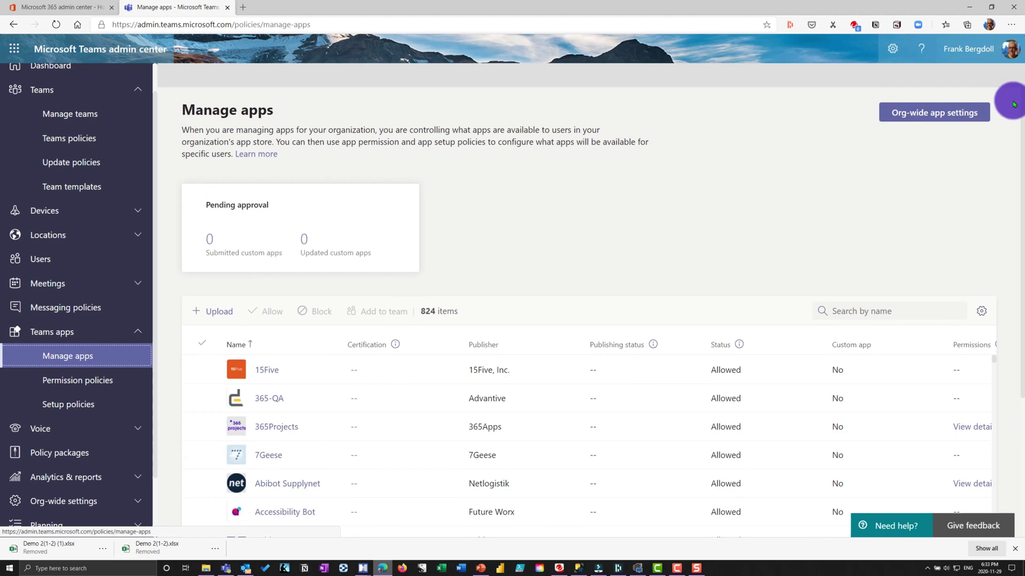
Review Org-wide app settings, cancel without saving, and scroll through the app list.
left_click(954, 115)
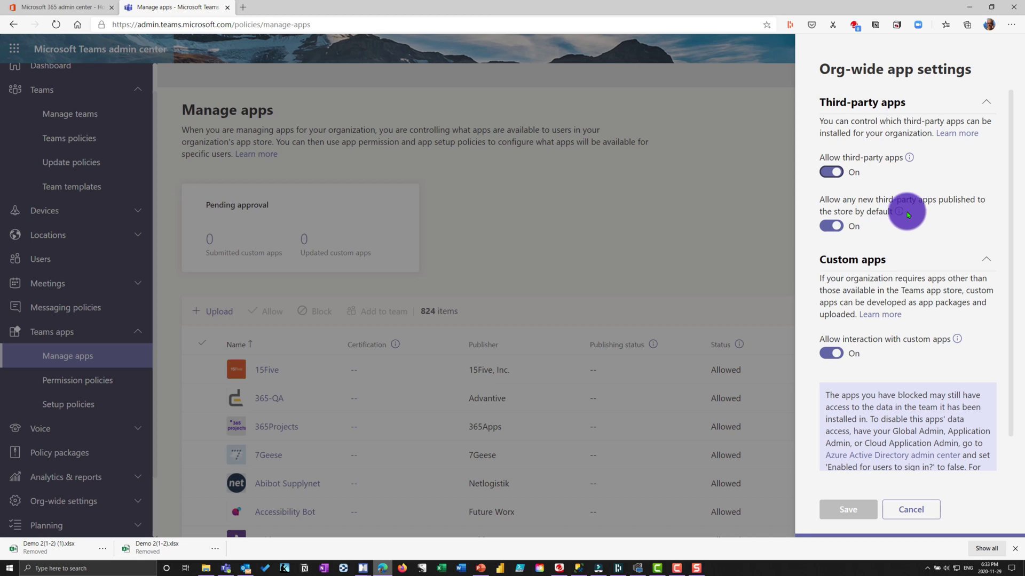
left_click(910, 513)
scroll(450, 377, "down", 5)
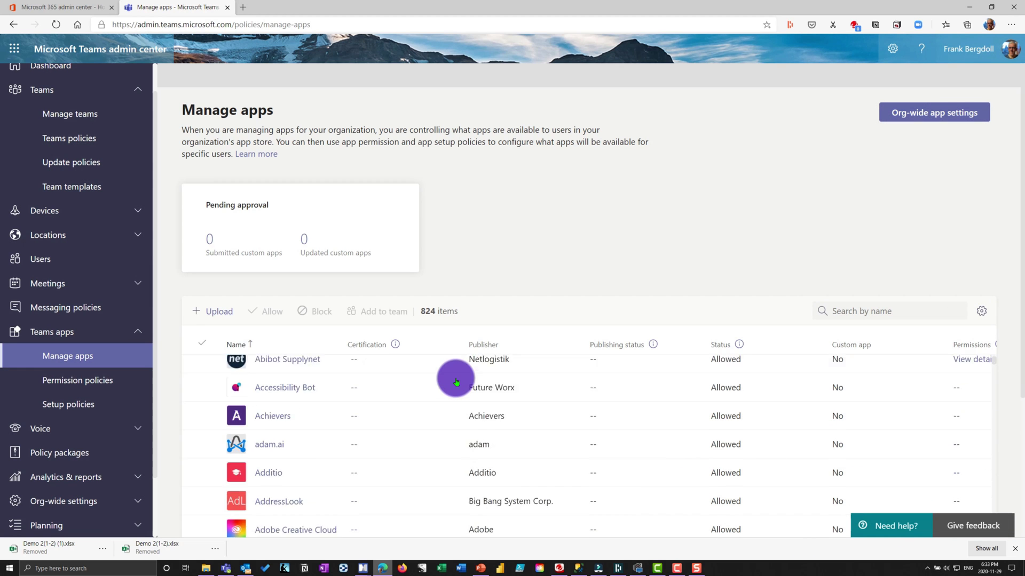
scroll(433, 479, "down", 5)
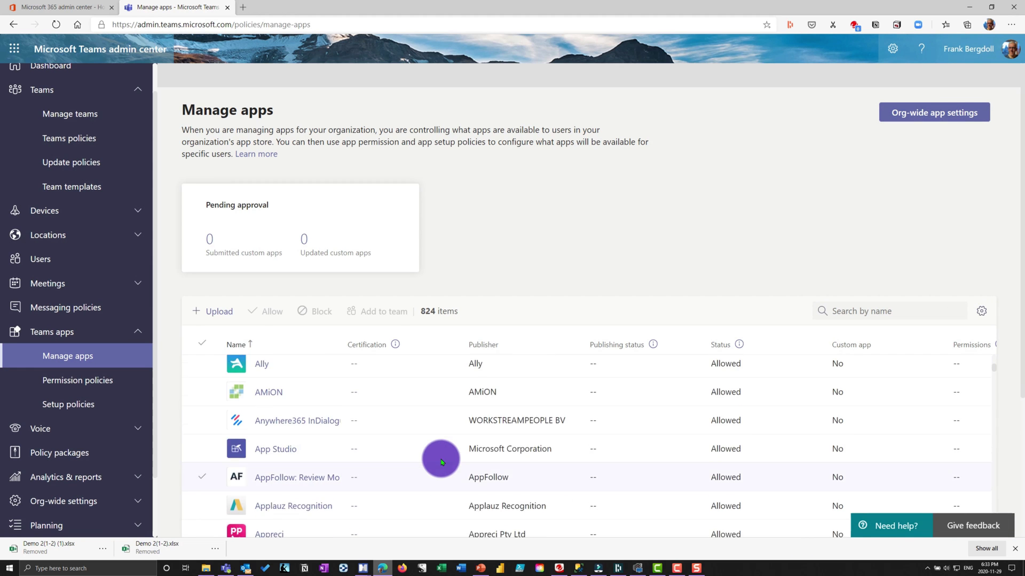
scroll(440, 450, "up", 10)
scroll(414, 455, "up", 3)
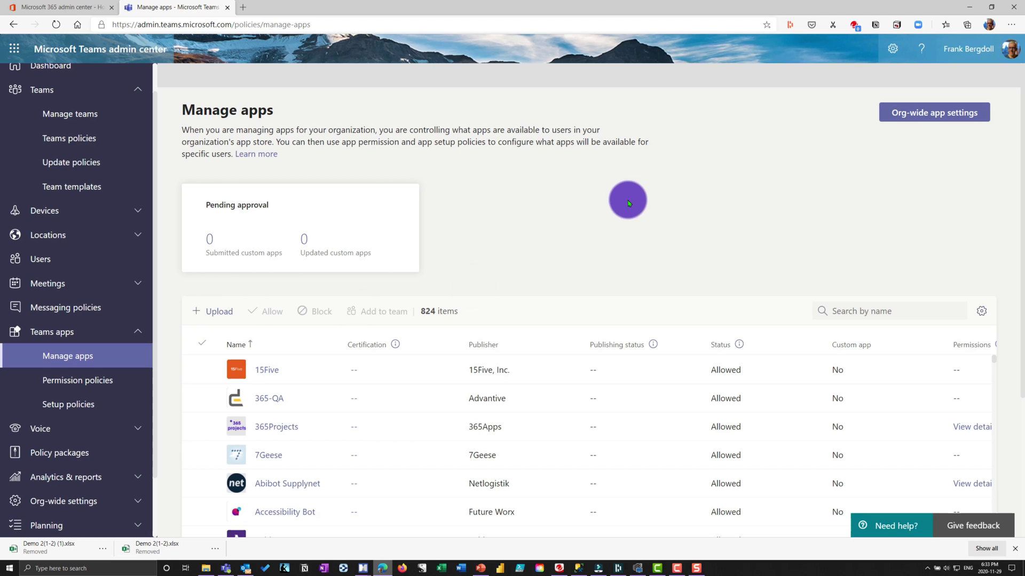
View the Global (Org-wide default) app permission policy under Permission policies and cancel unchanged.
left_click(82, 385)
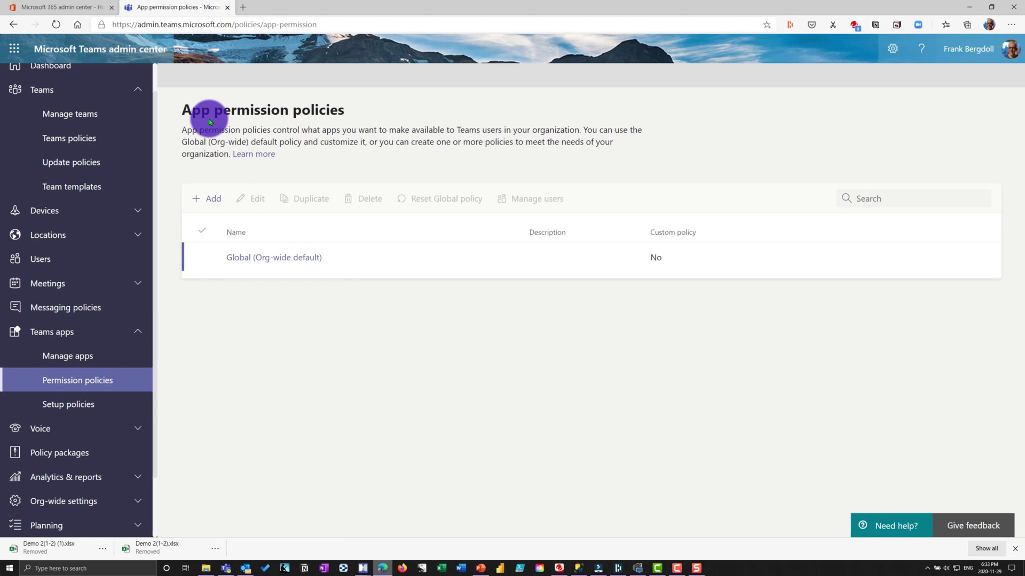
left_click(232, 257)
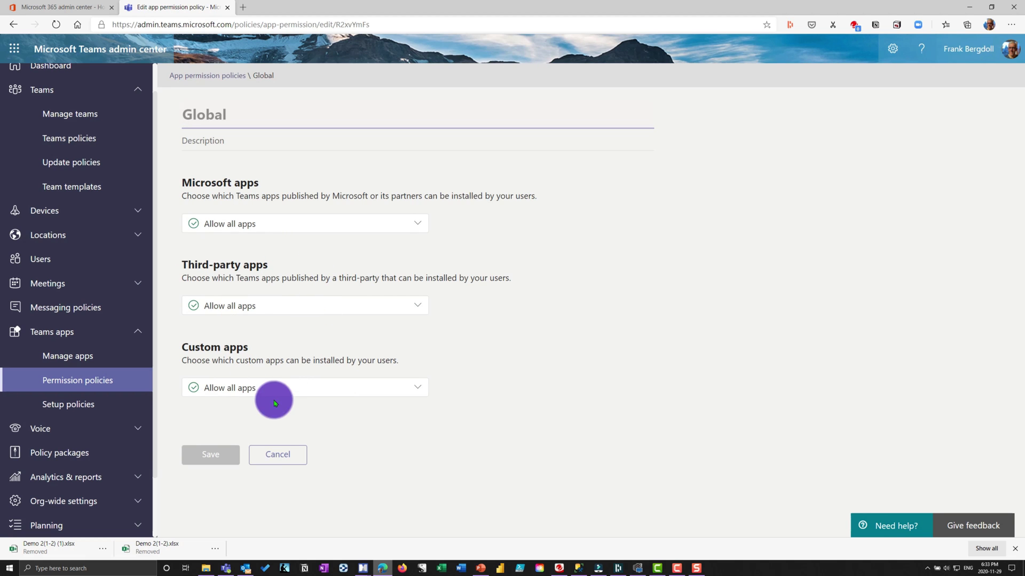
left_click(276, 459)
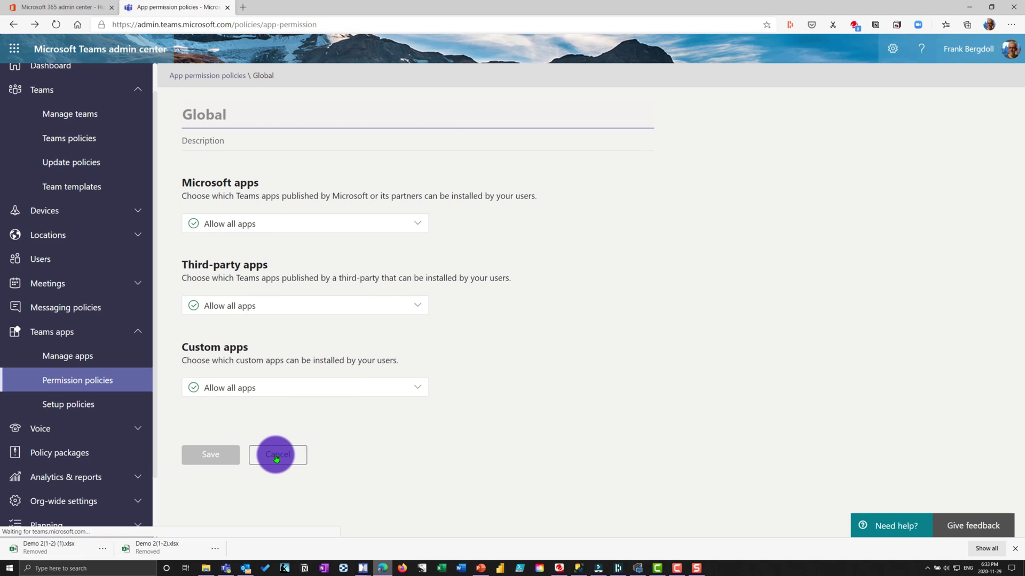
Open the Global app setup policy for editing and turn on uploading custom apps.
left_click(93, 415)
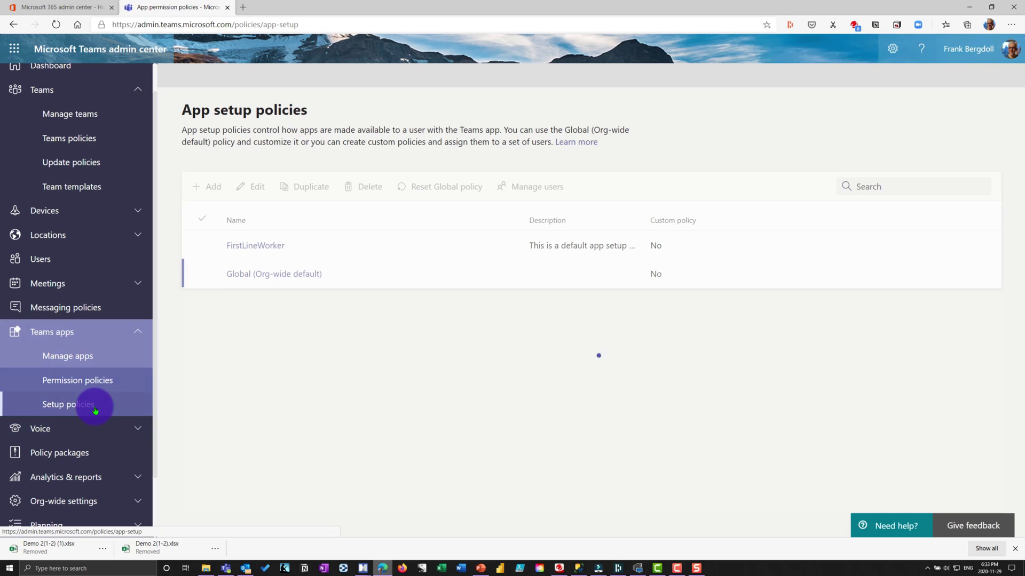
left_click(271, 270)
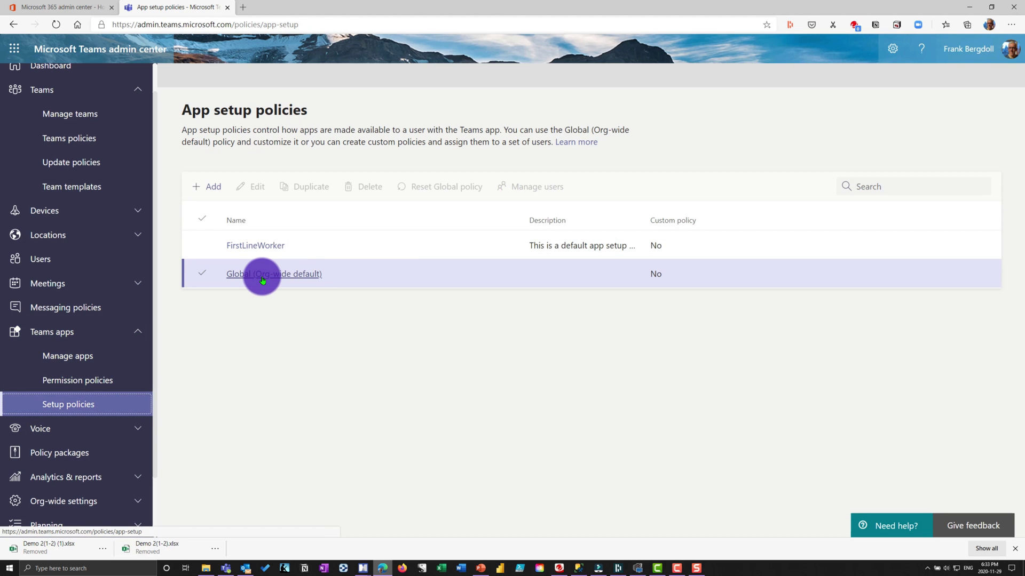
left_click(262, 278)
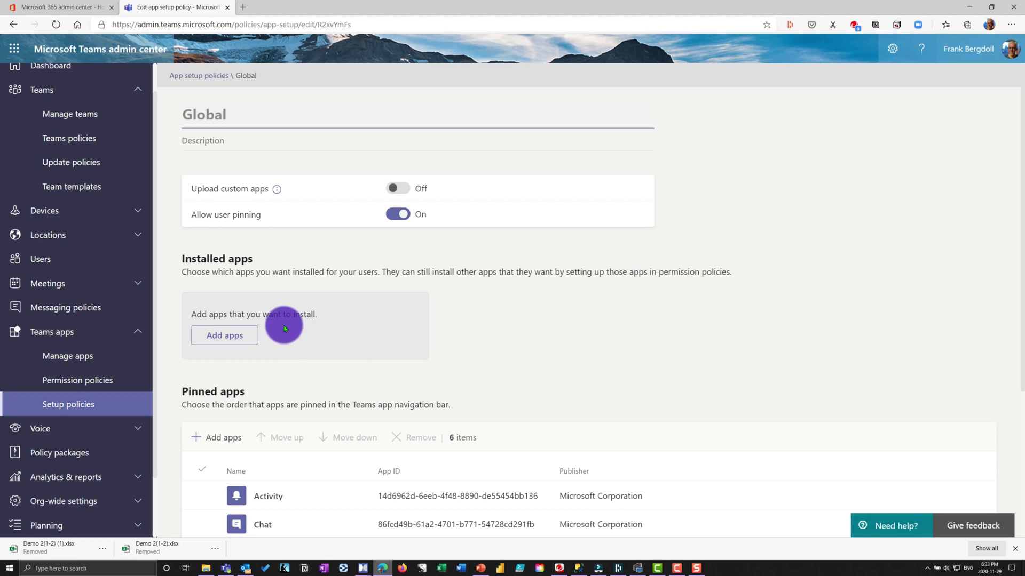
scroll(504, 339, "down", 1)
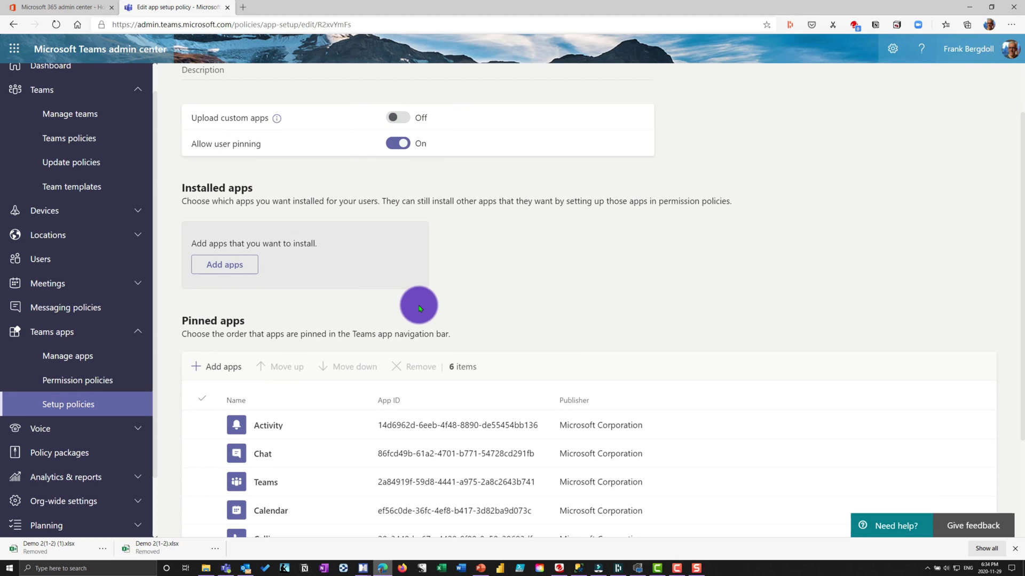
left_click(398, 118)
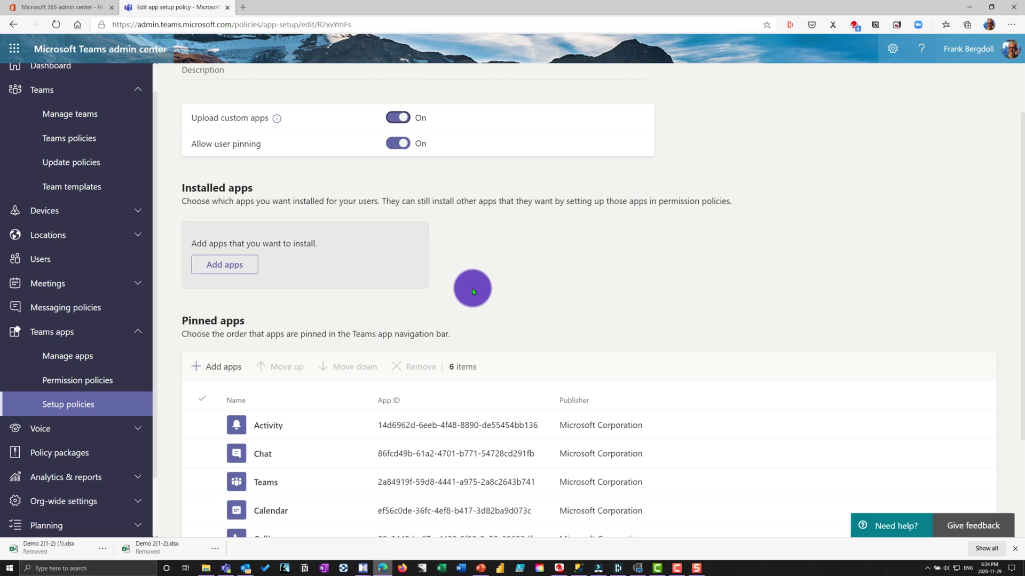
scroll(472, 291, "up", 1)
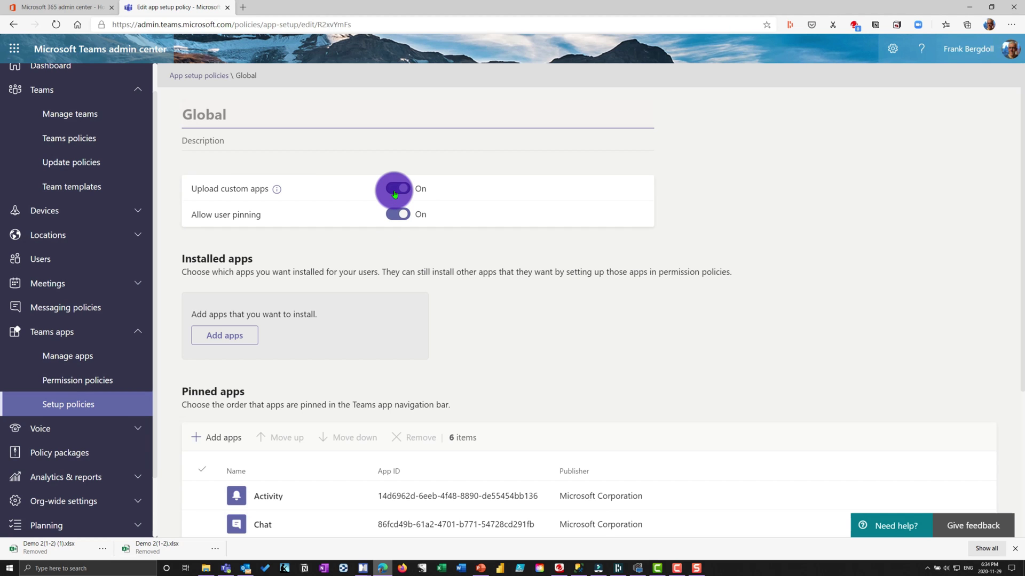
scroll(487, 274, "down", 3)
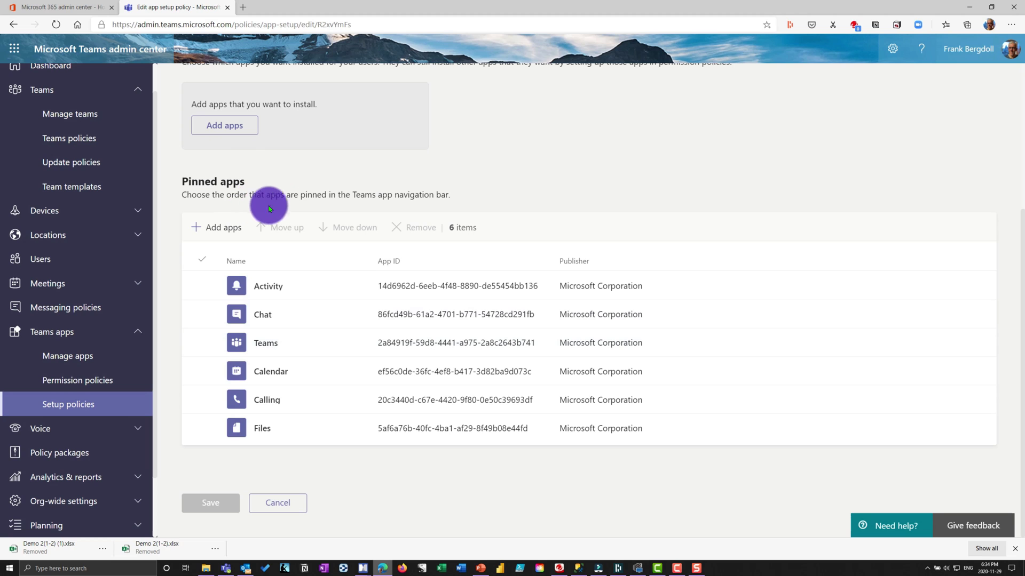
Move the Chat pinned app up and back below Activity, then cancel the edits.
left_click(311, 285)
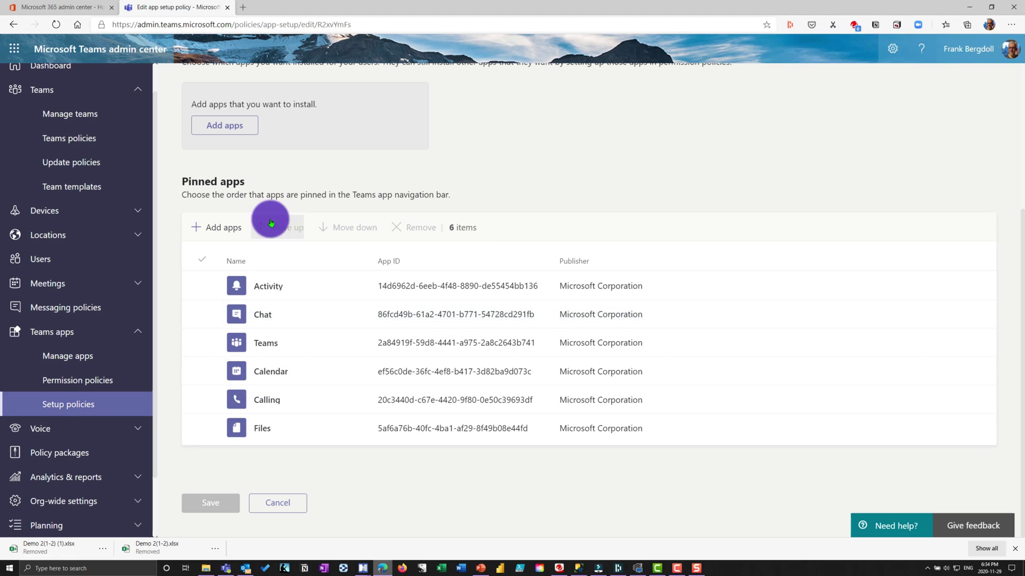
left_click(202, 315)
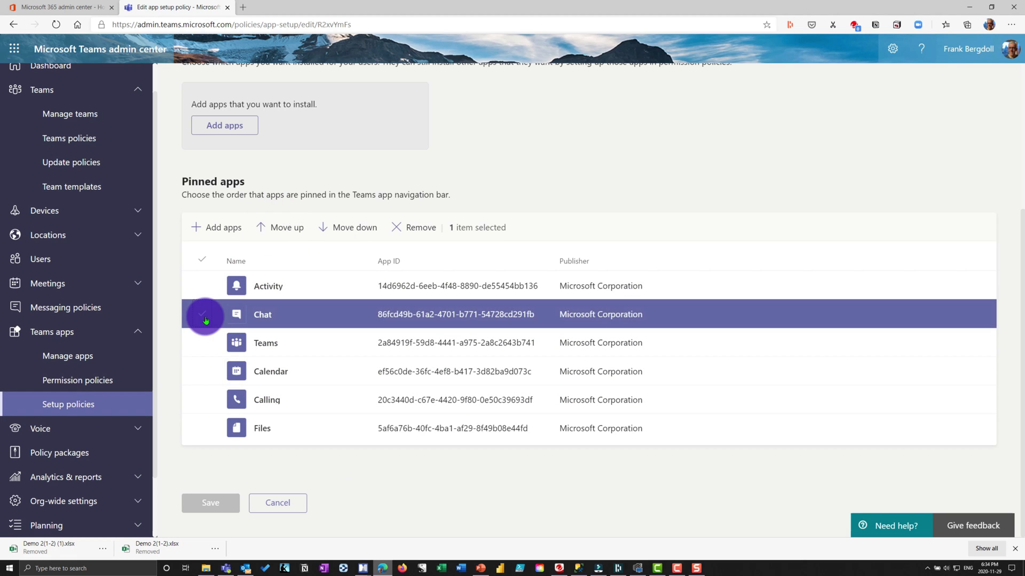
left_click(294, 228)
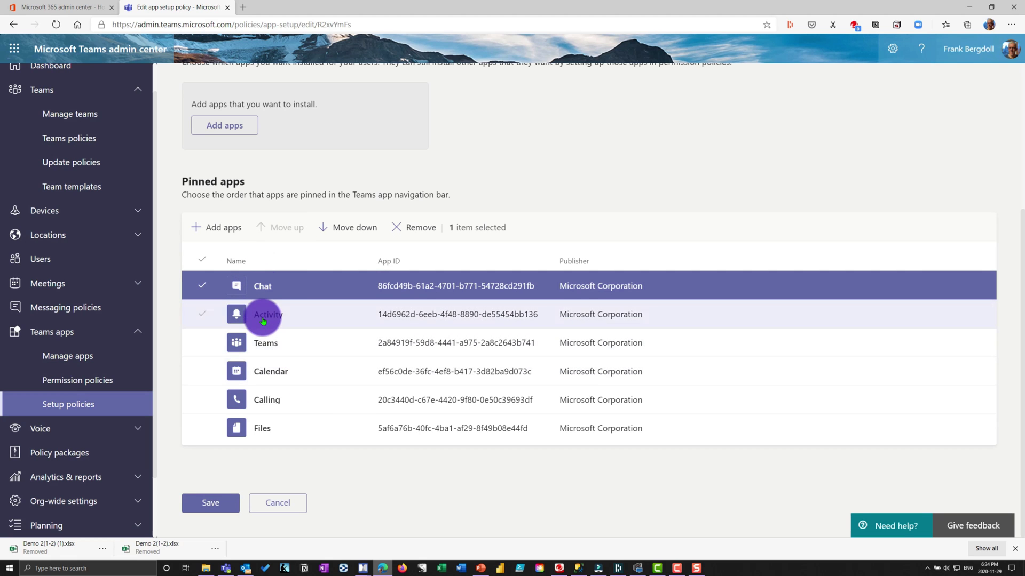
left_click(342, 229)
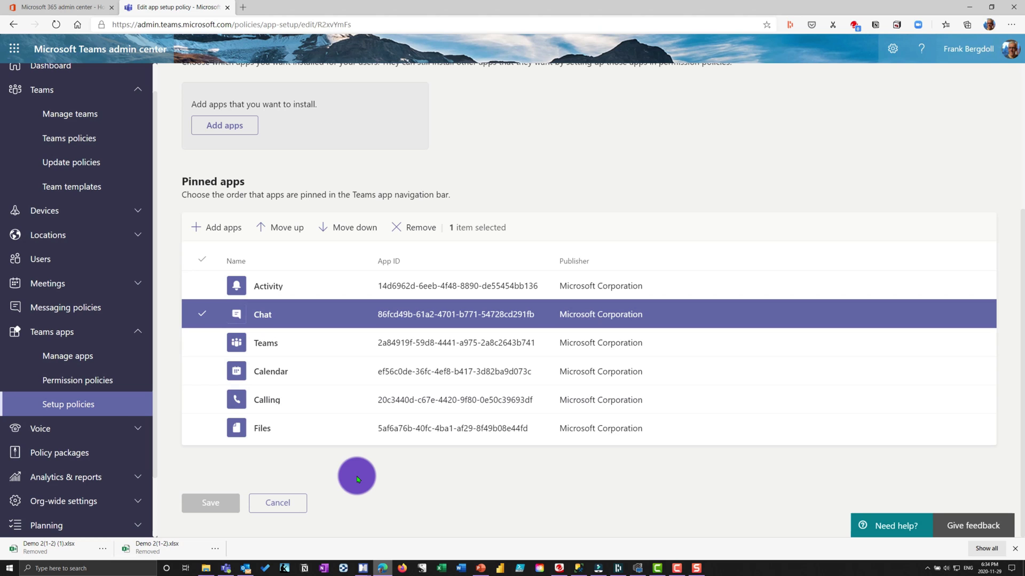
left_click(282, 501)
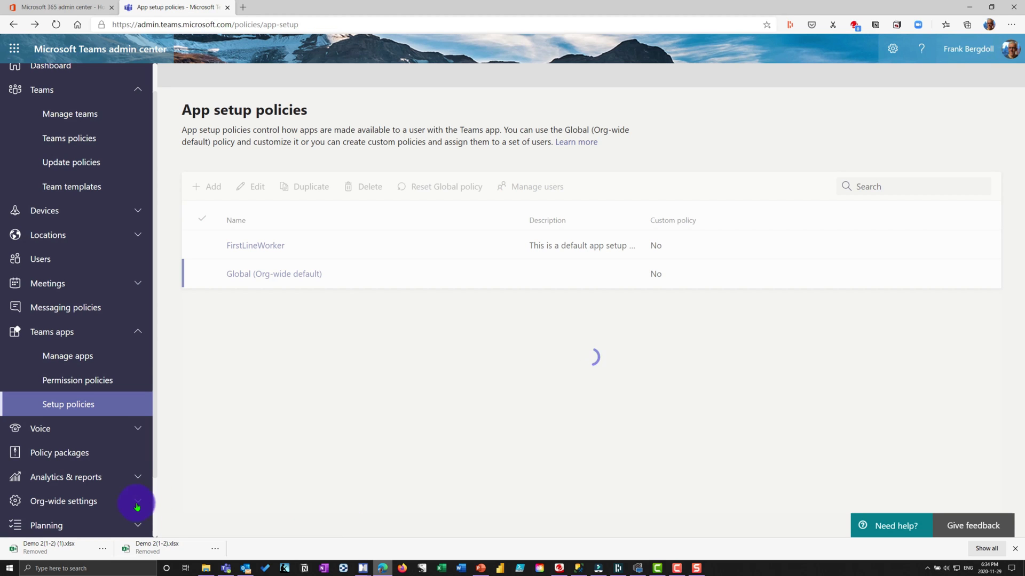
Run the Teams user activity usage report for the Last 7 days.
scroll(99, 437, "down", 2)
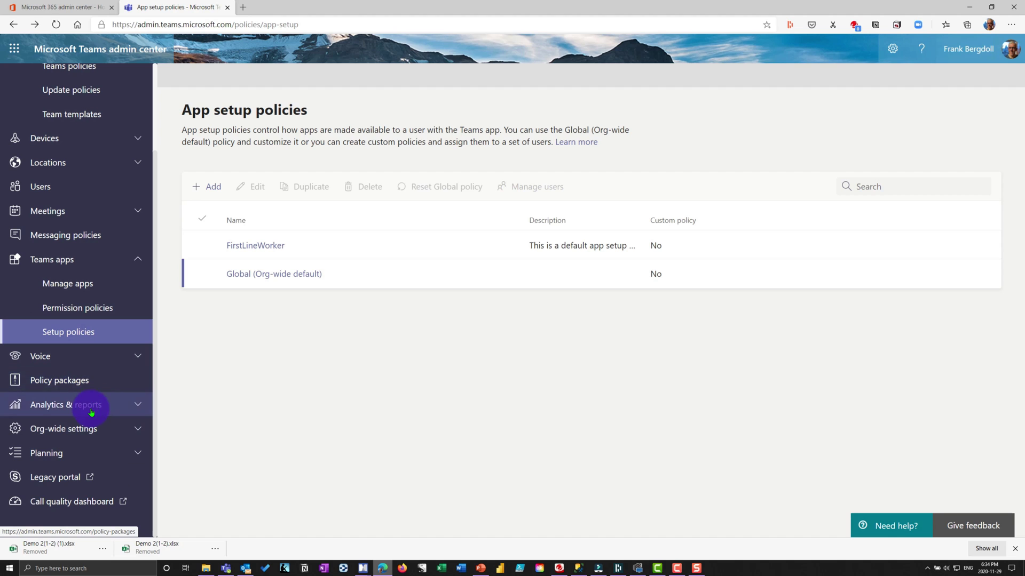
left_click(85, 405)
left_click(88, 430)
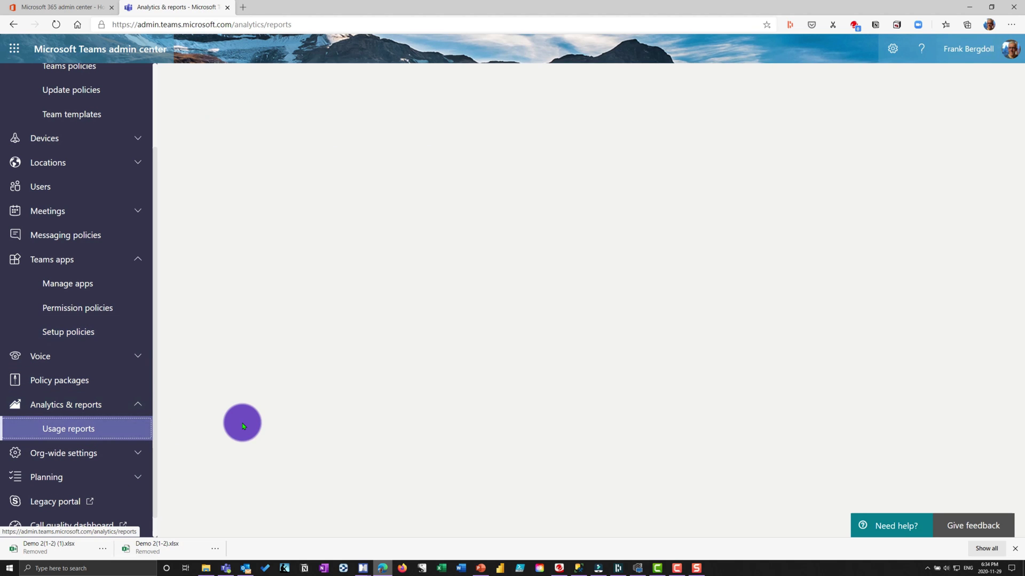
left_click(266, 247)
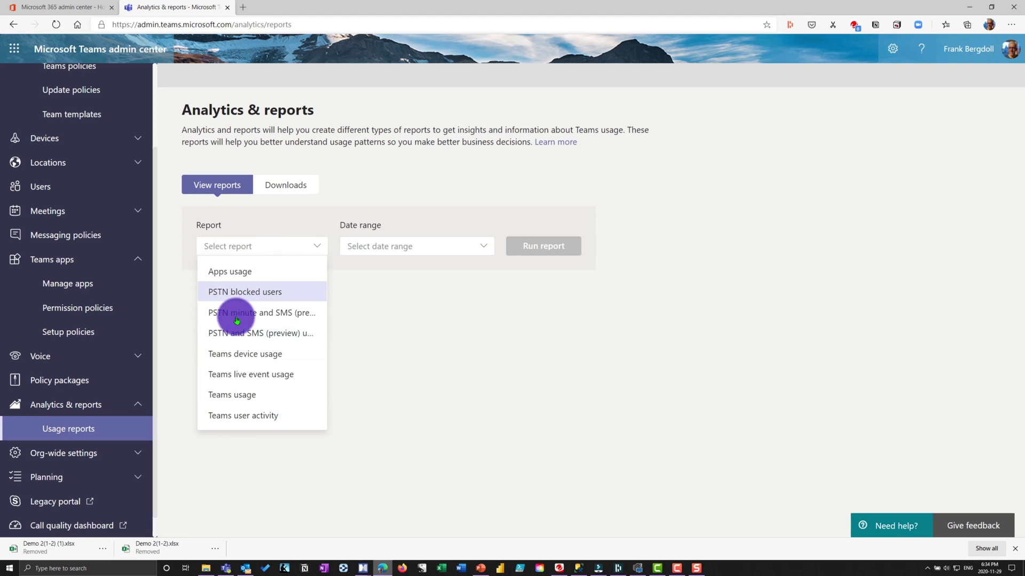
left_click(238, 416)
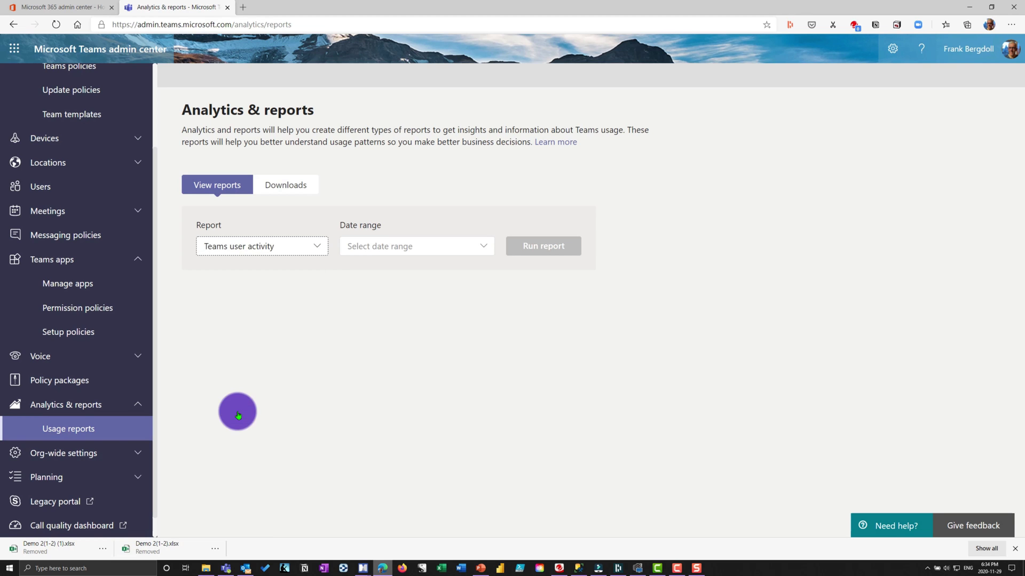
left_click(487, 248)
left_click(442, 270)
left_click(541, 256)
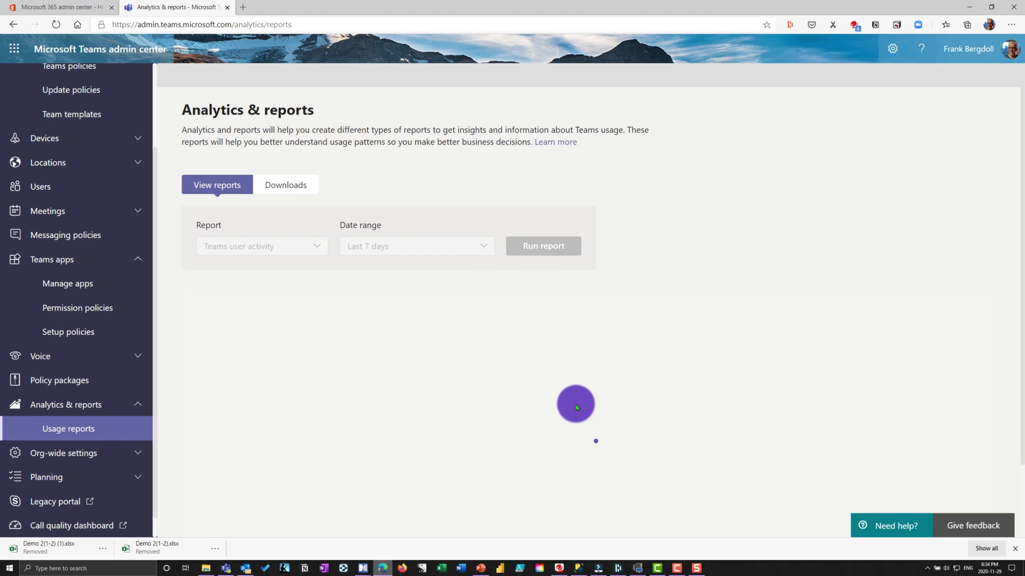
Add the Audio time series to the report chart.
scroll(640, 459, "down", 4)
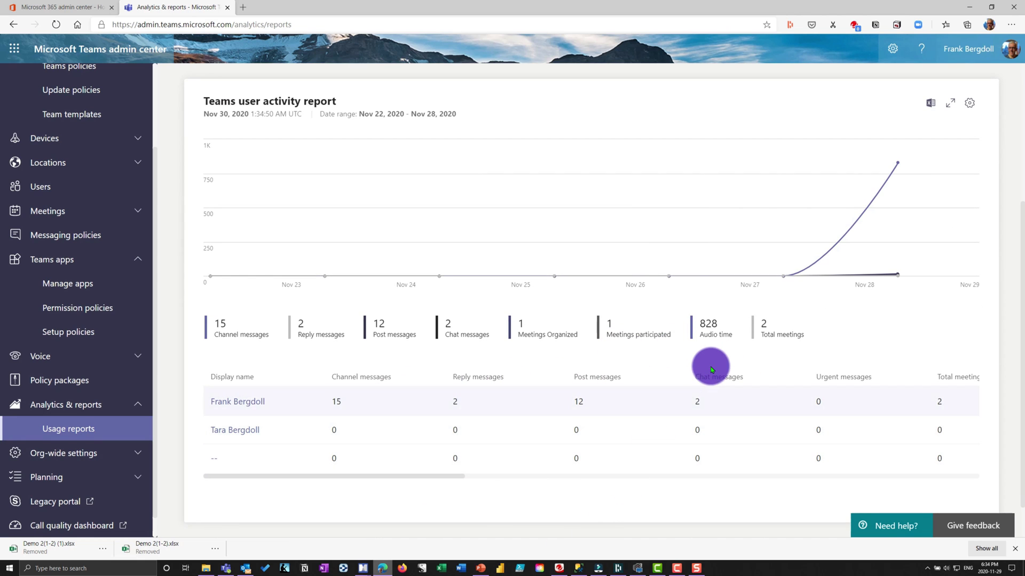
left_click(700, 343)
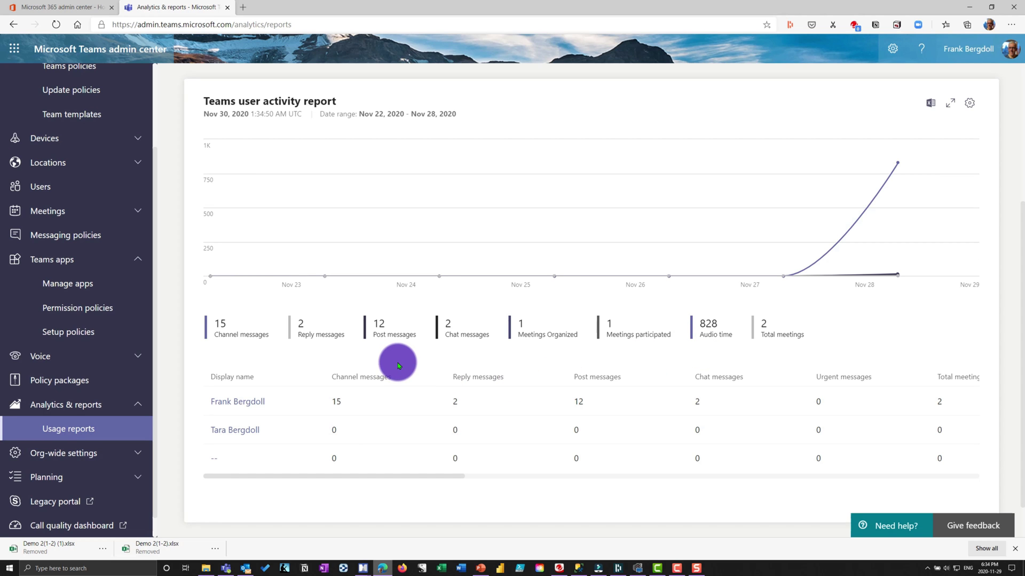
scroll(405, 368, "up", 4)
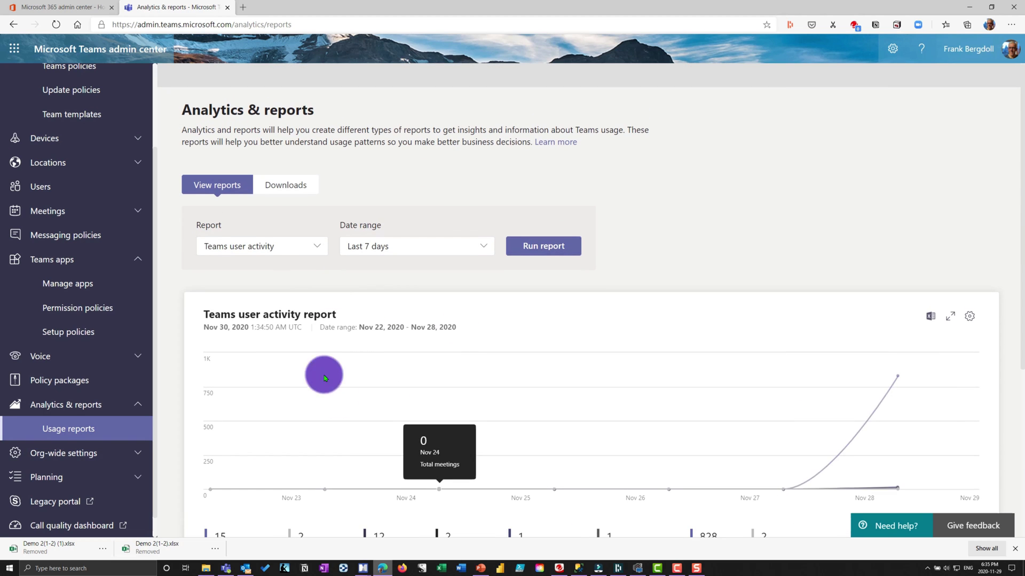
scroll(90, 406, "down", 1)
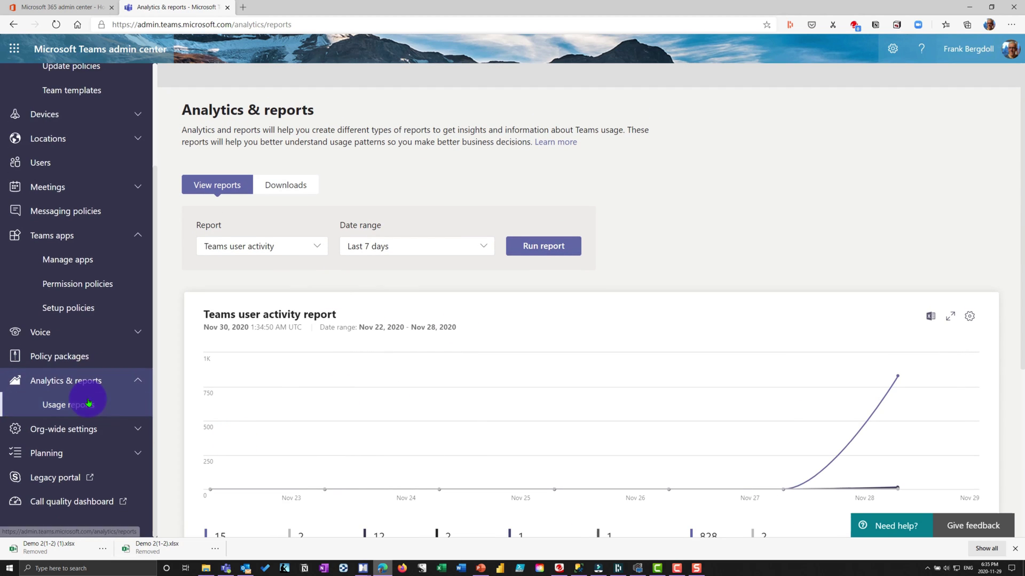
Open the org-wide External access settings.
left_click(97, 433)
scroll(125, 427, "down", 3)
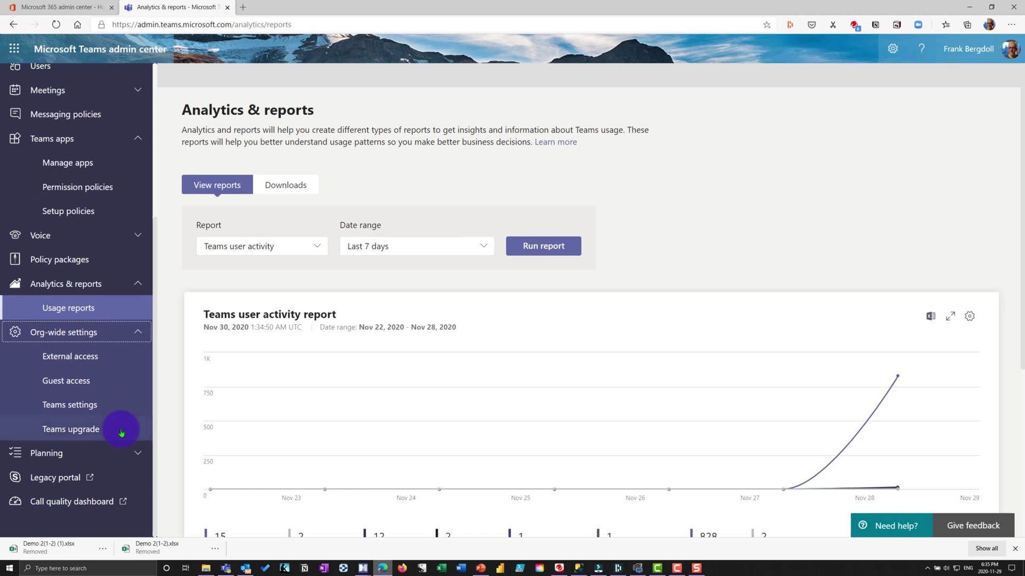
left_click(77, 355)
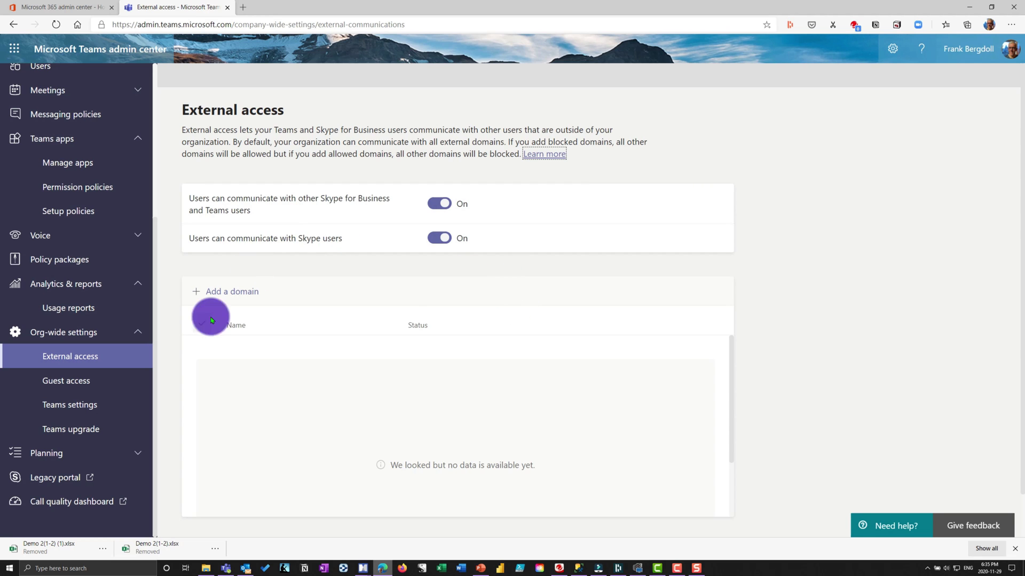
Bring up Guest access settings, scroll through them, and expand the Planning section.
left_click(99, 376)
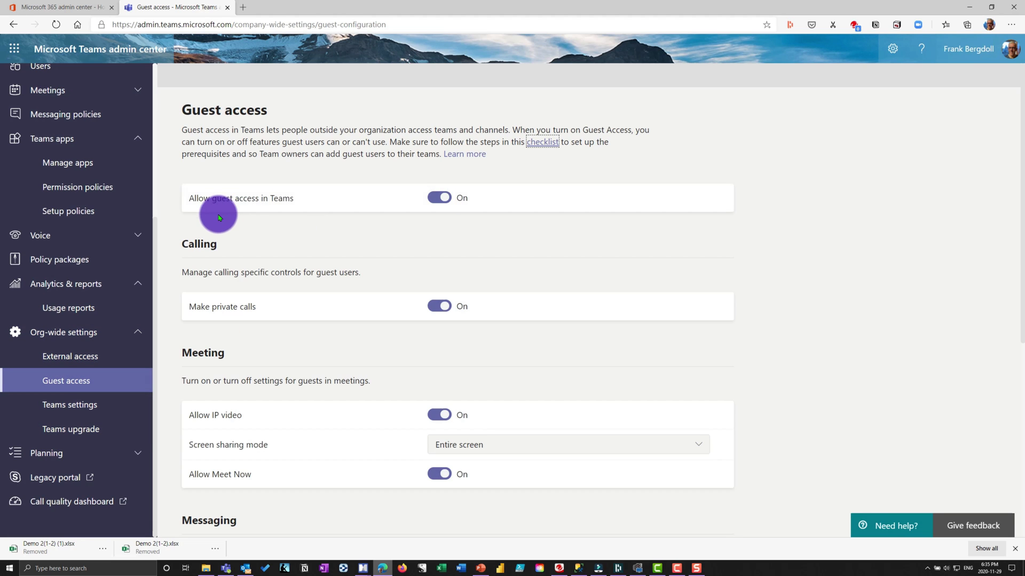
scroll(398, 373, "down", 4)
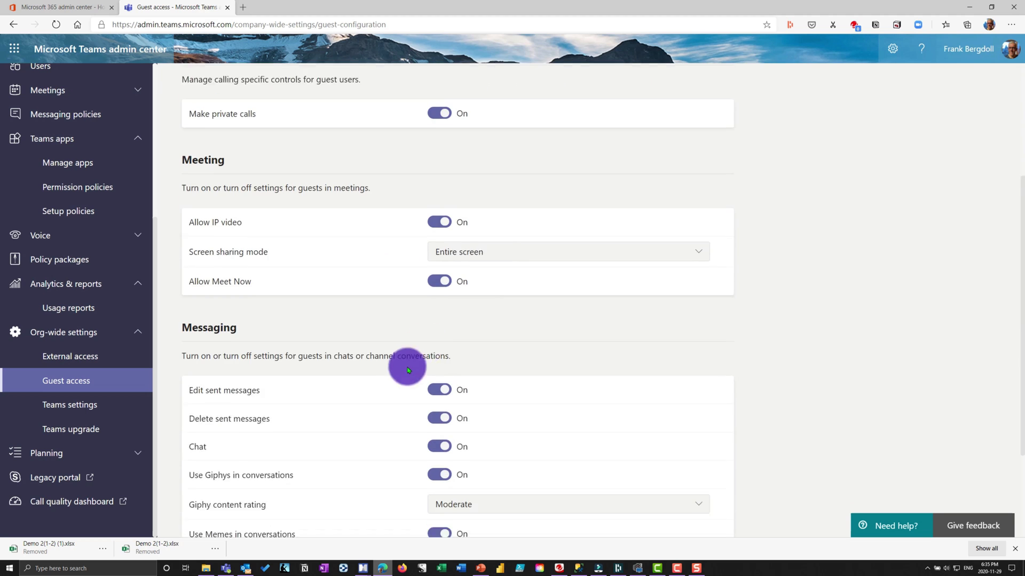
scroll(464, 327, "down", 2)
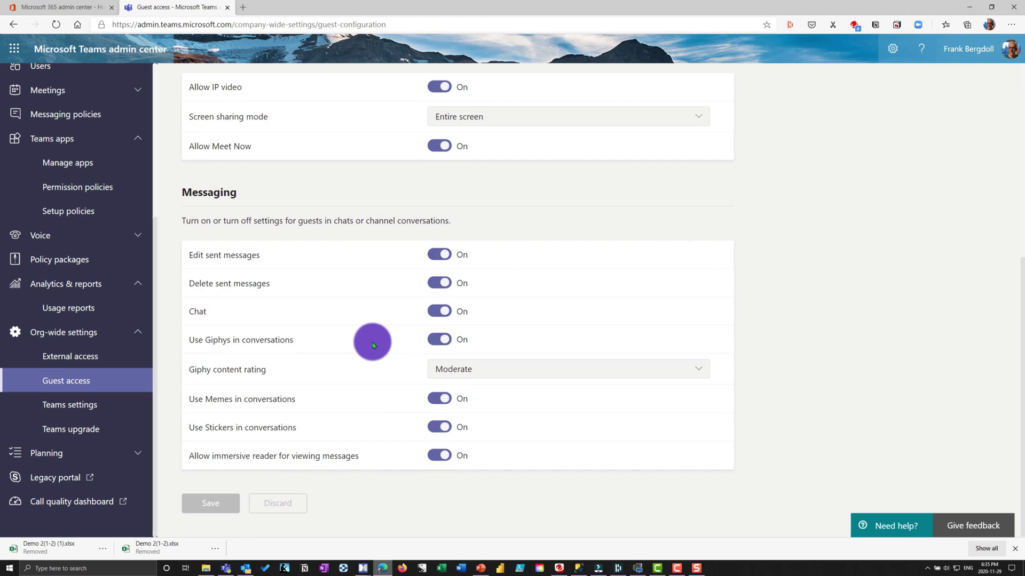
scroll(372, 344, "up", 5)
scroll(373, 344, "down", 5)
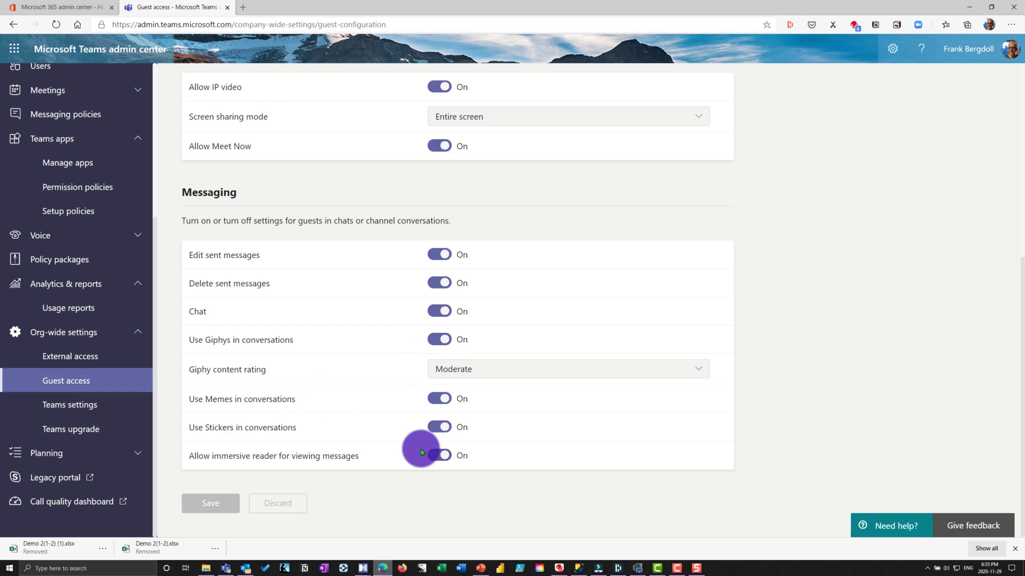
left_click(29, 454)
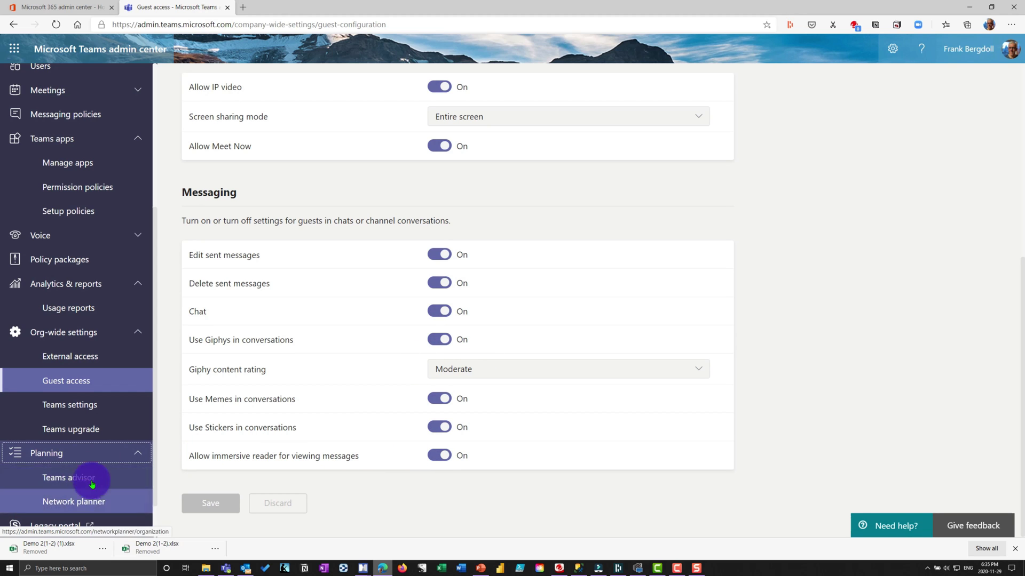
scroll(165, 398, "up", 4)
Under Locations, view Emergency addresses and then the Reporting labels page.
scroll(85, 363, "up", 4)
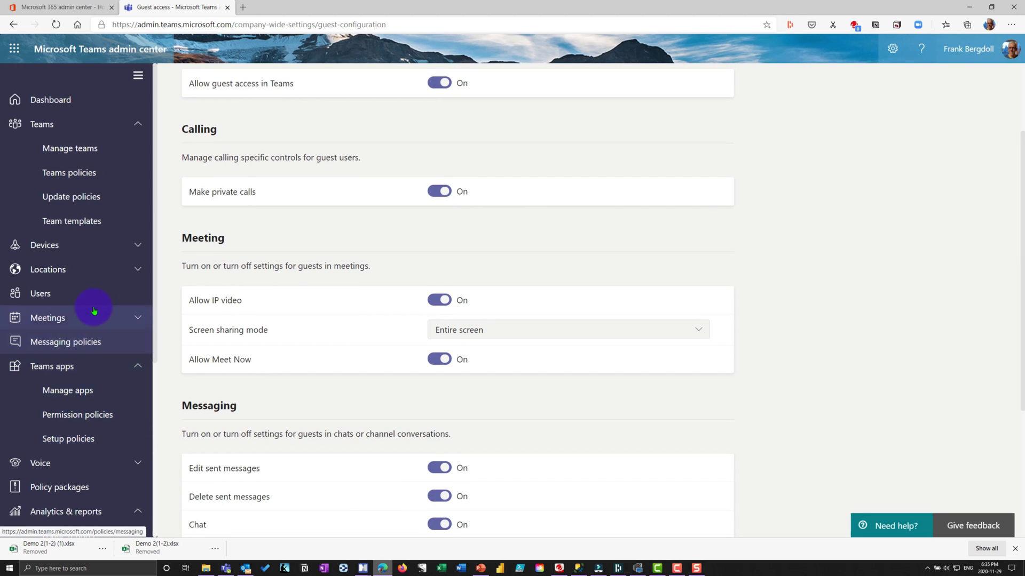
left_click(96, 271)
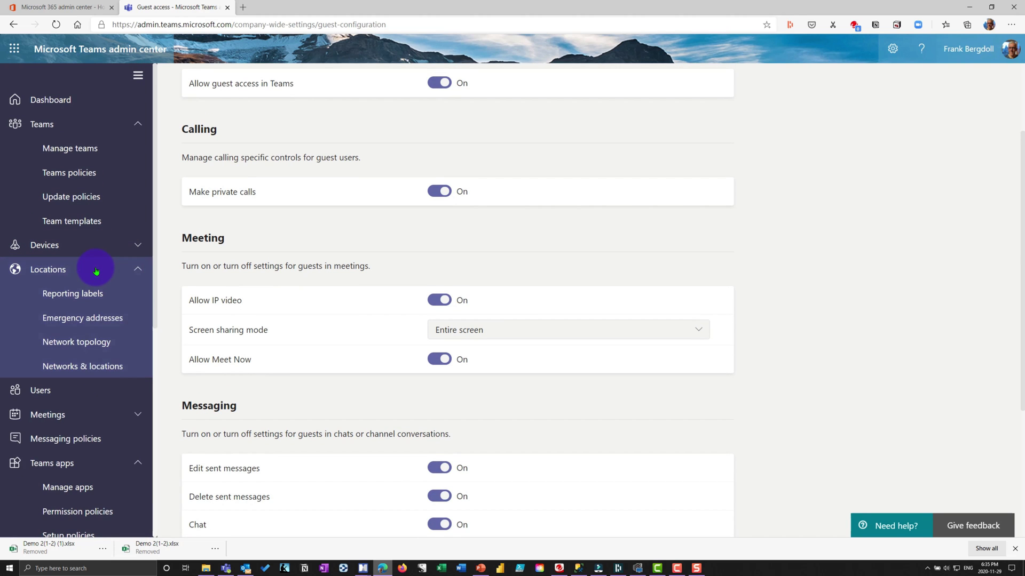
left_click(101, 319)
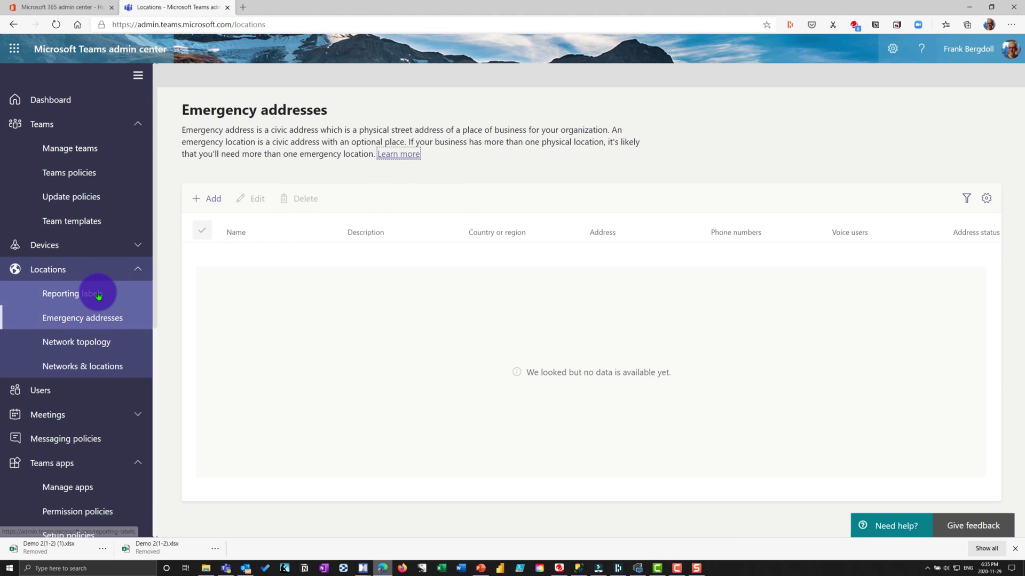
left_click(98, 296)
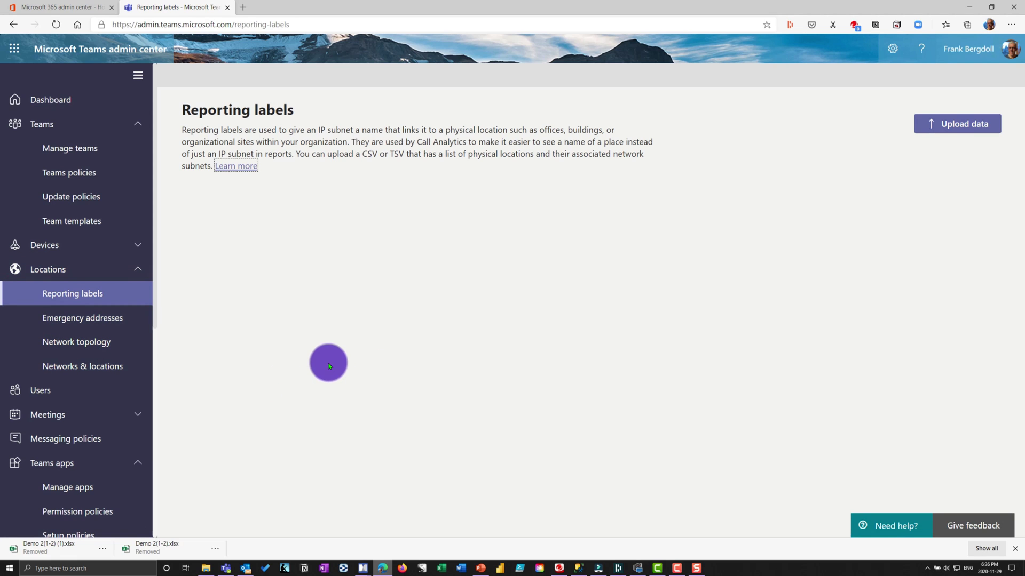
Expand and collapse the Devices section, then expand the Meetings section.
left_click(134, 246)
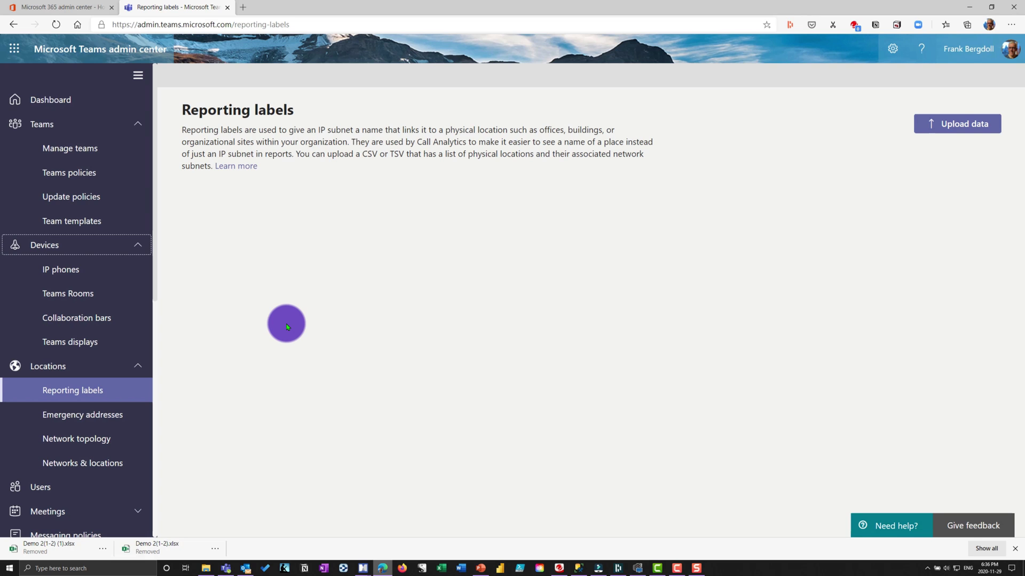
left_click(135, 245)
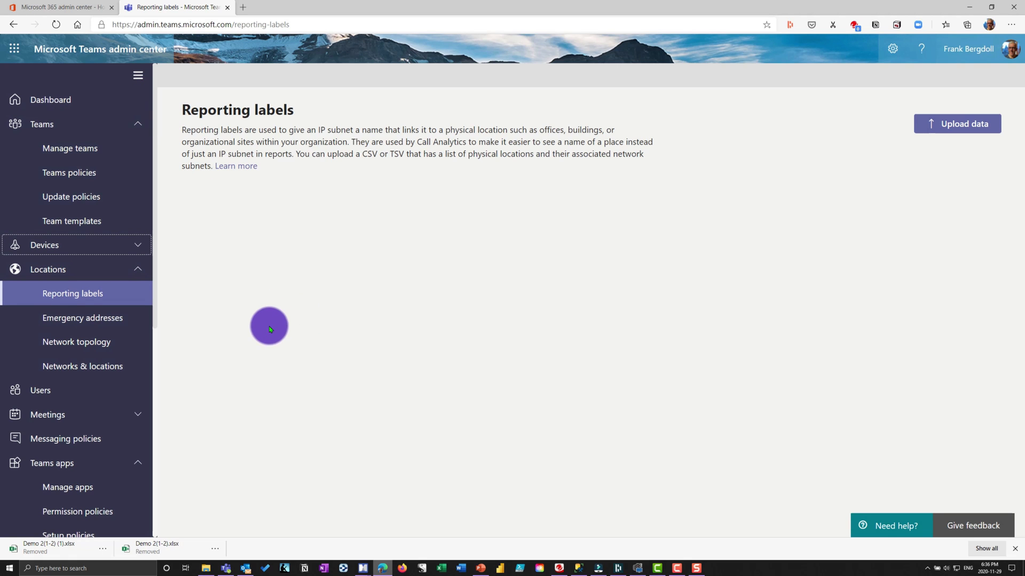
left_click(96, 421)
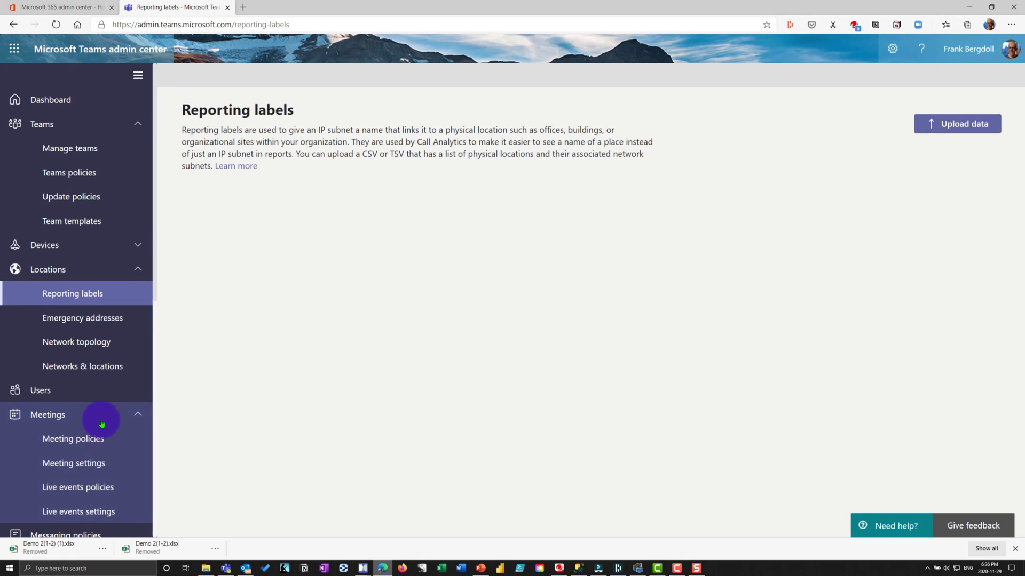
From Meeting policies, open Global (Org-wide default) for editing.
left_click(110, 437)
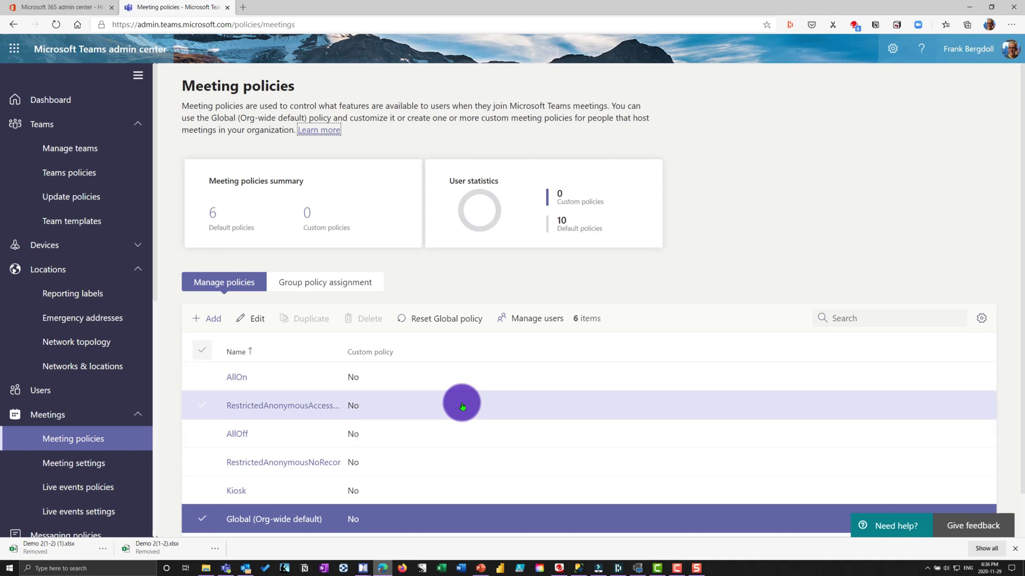
scroll(463, 402, "down", 1)
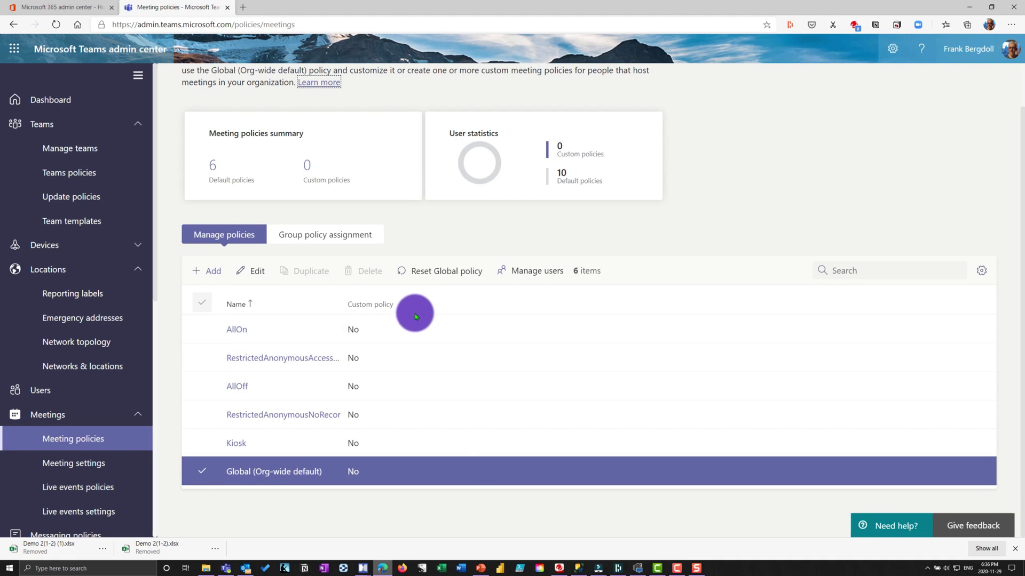
left_click(239, 472)
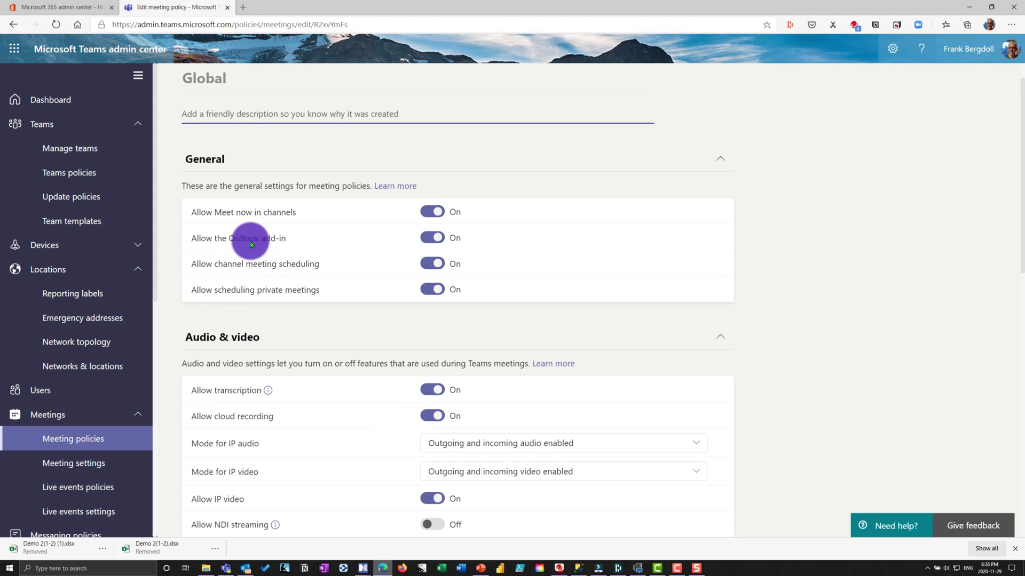